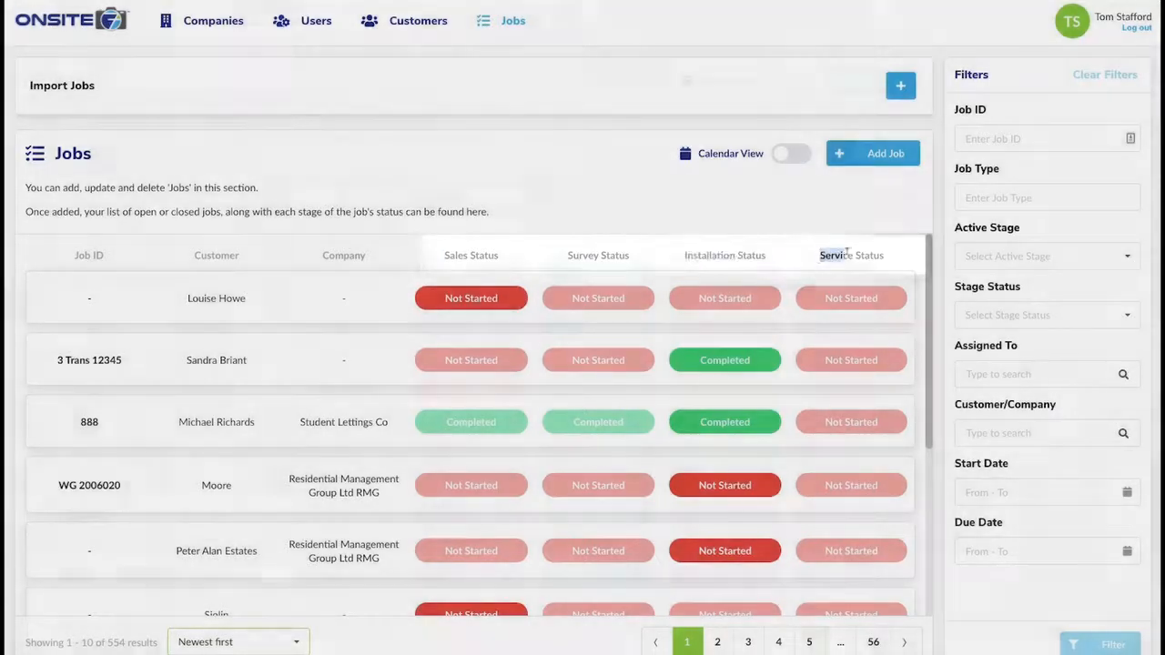
left_click_drag(444, 182, 866, 185)
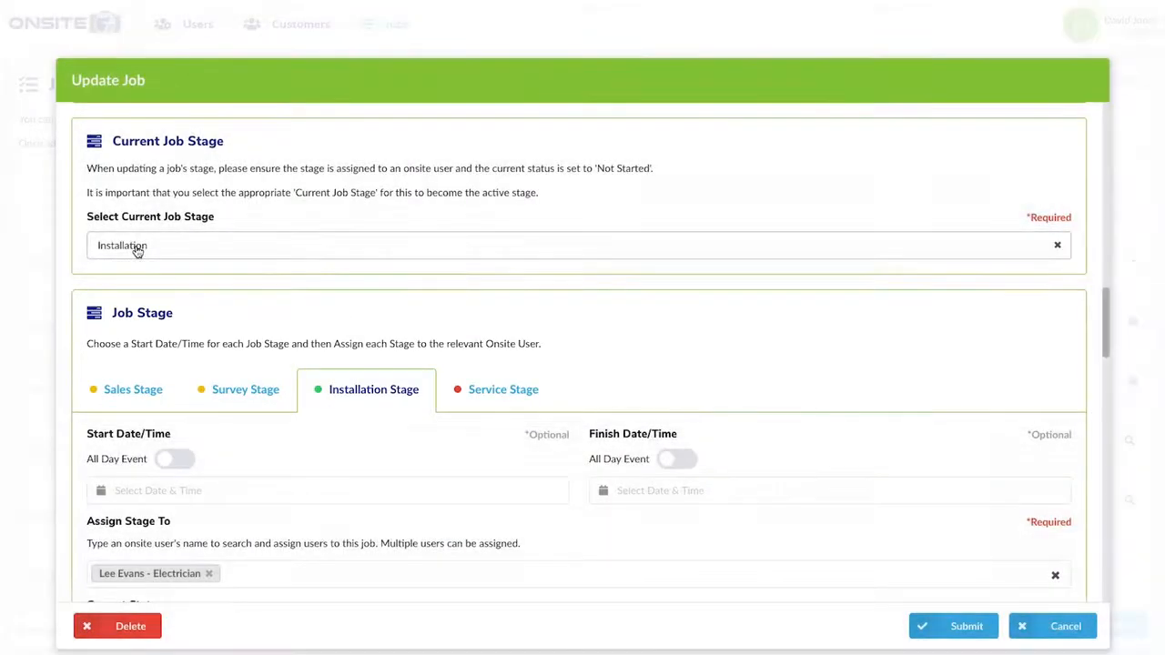
- Set the job's current stage to Sales and open the stage's finish date for editing
left_click(136, 249)
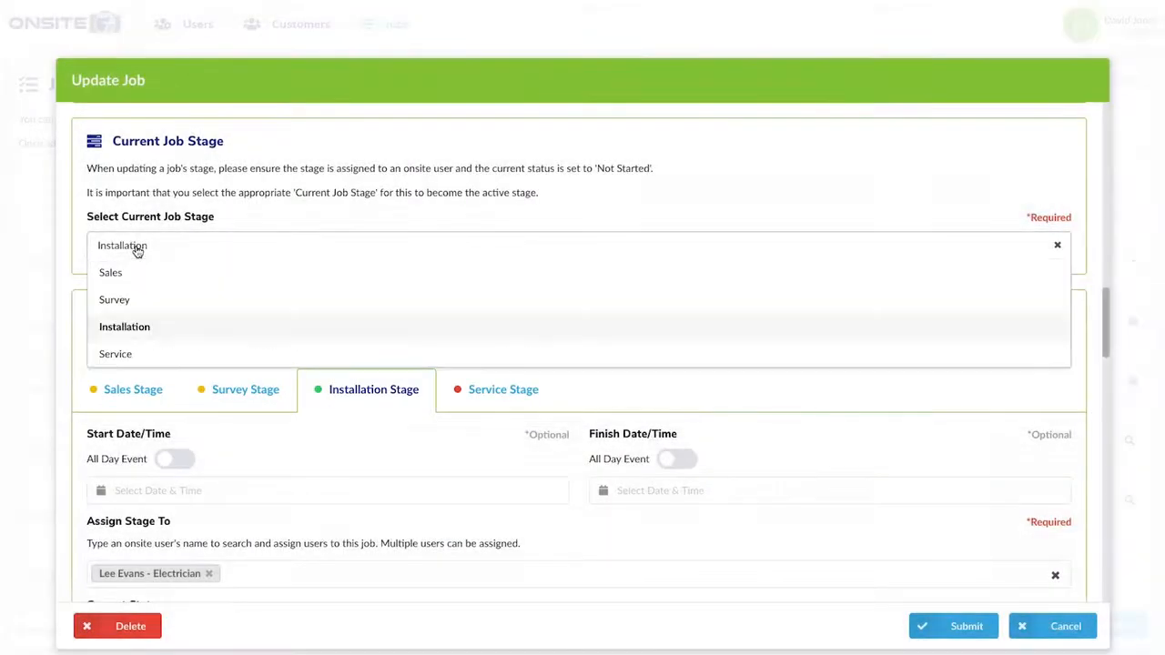
left_click(124, 272)
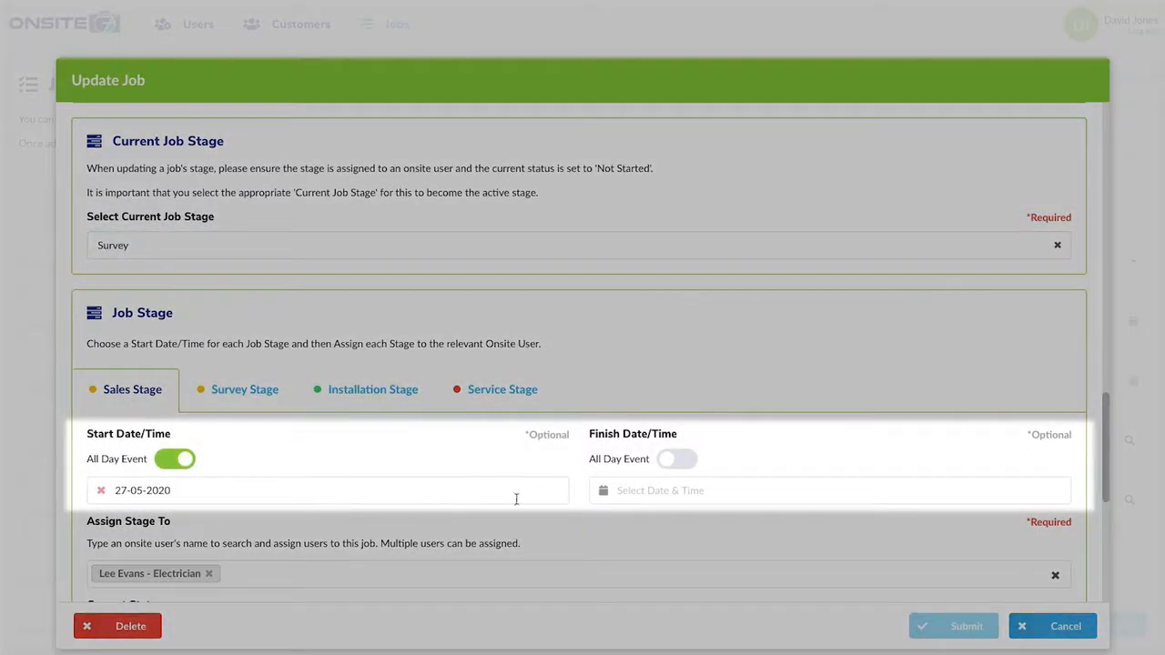
left_click(644, 492)
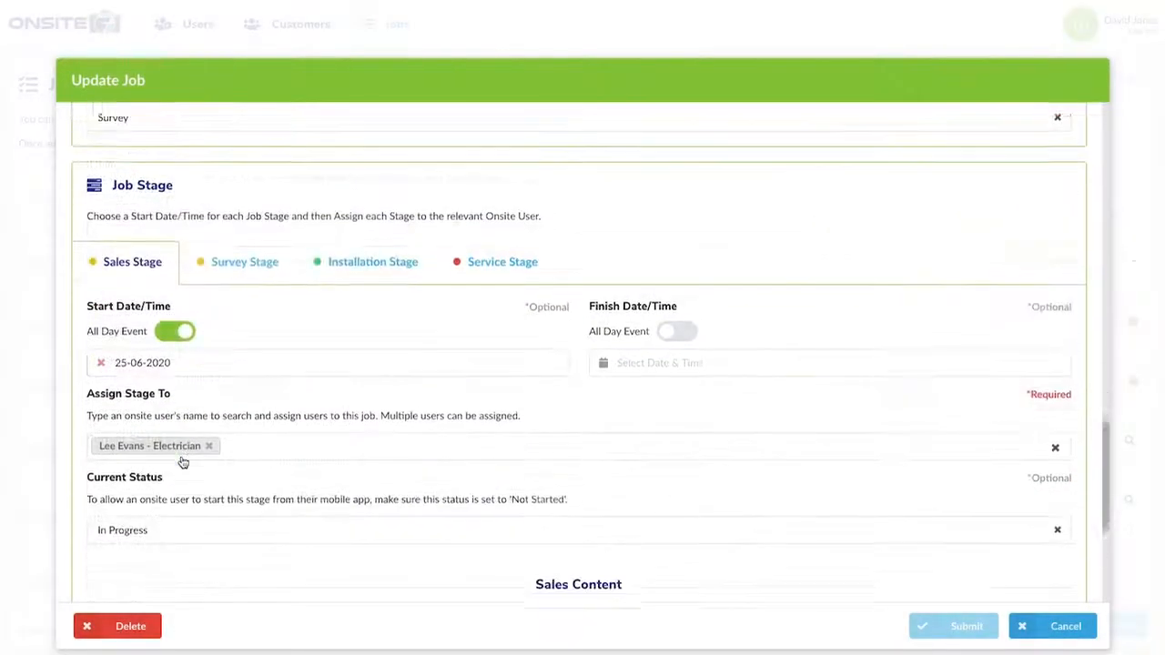
- Change the current job stage from Survey to Sales
scroll(216, 458, "up", 2)
scroll(200, 459, "down", 1)
scroll(182, 462, "up", 1)
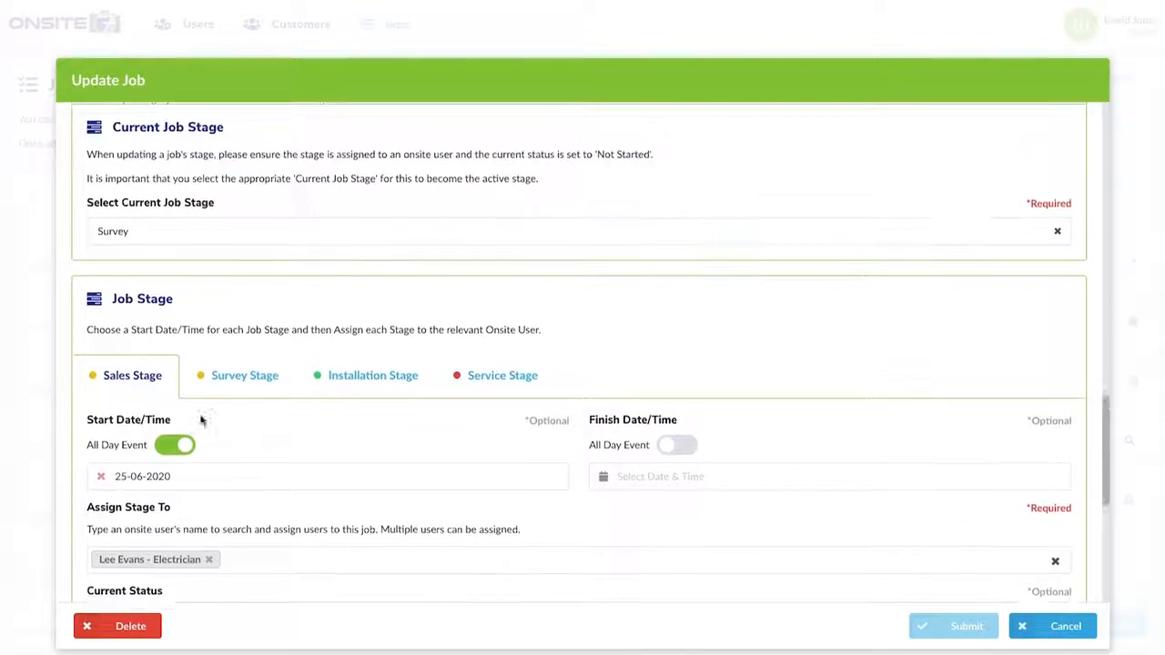
left_click(118, 248)
left_click(111, 265)
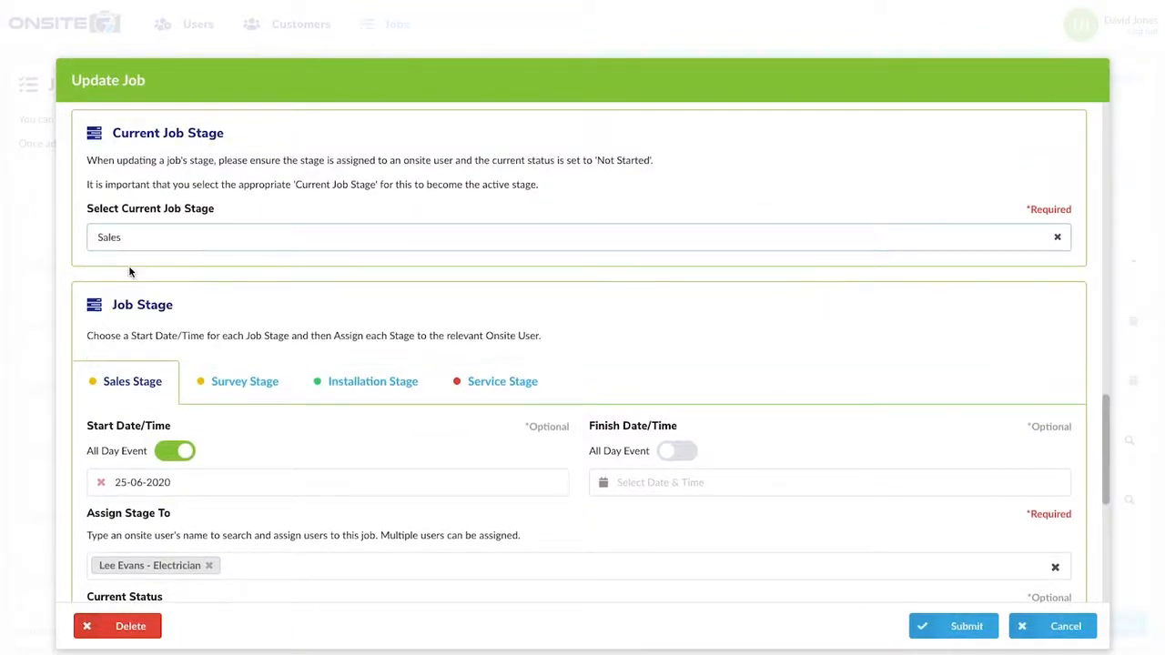
- Switch the current job stage to Survey and return it to Sales
scroll(262, 455, "up", 1)
scroll(262, 455, "down", 2)
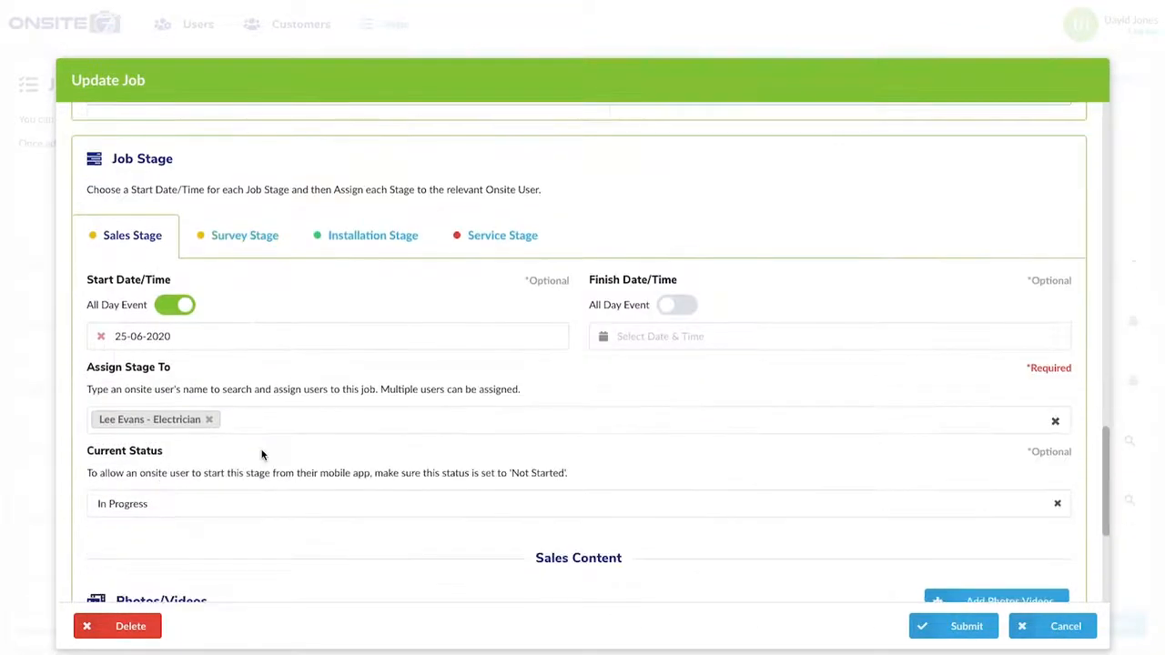
scroll(262, 455, "up", 2)
left_click(146, 260)
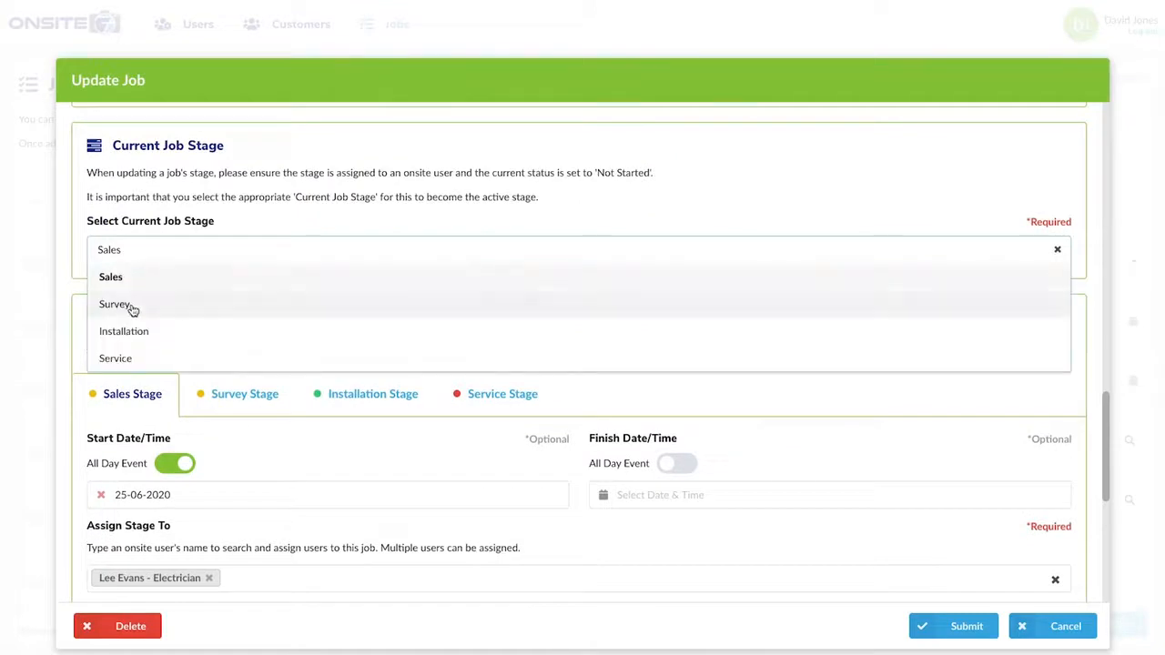
left_click(126, 304)
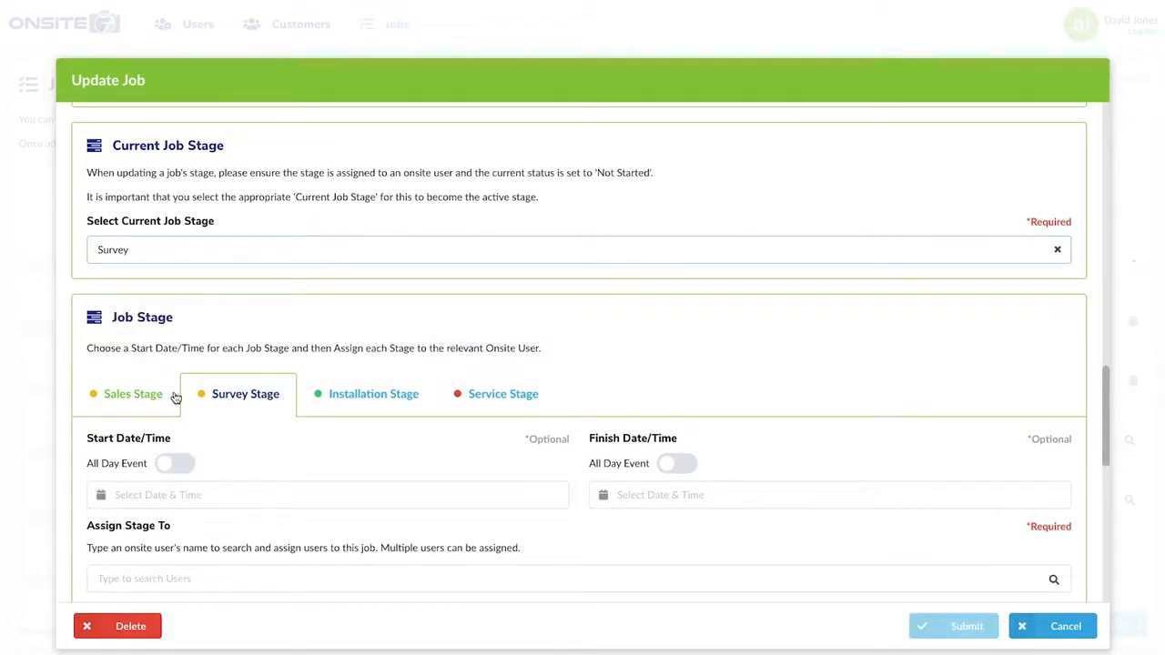
left_click(146, 254)
left_click(138, 275)
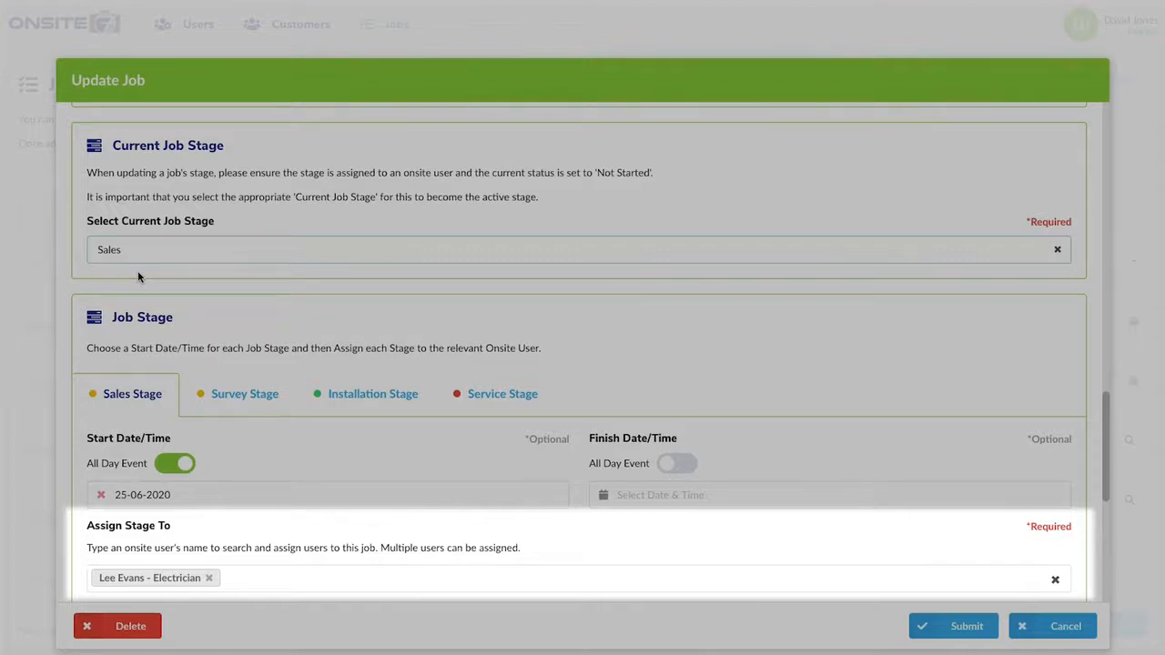
- Review the Sales stage's assigned user, current status, photos and notes
scroll(176, 332, "down", 2)
scroll(176, 333, "down", 4)
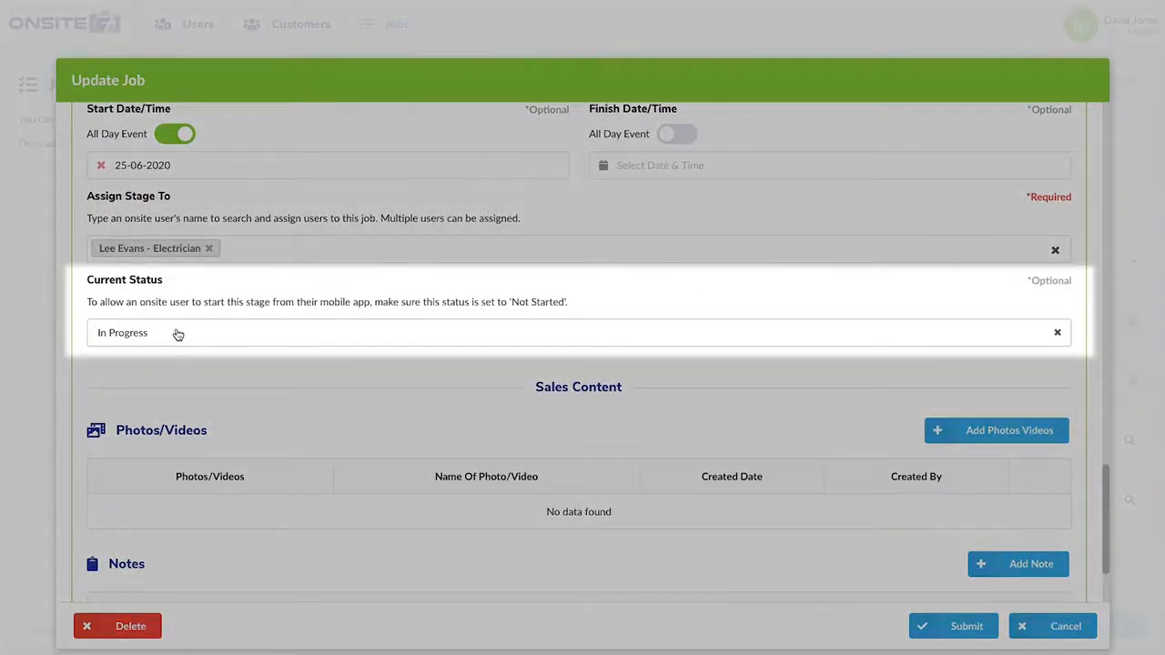
scroll(178, 334, "down", 2)
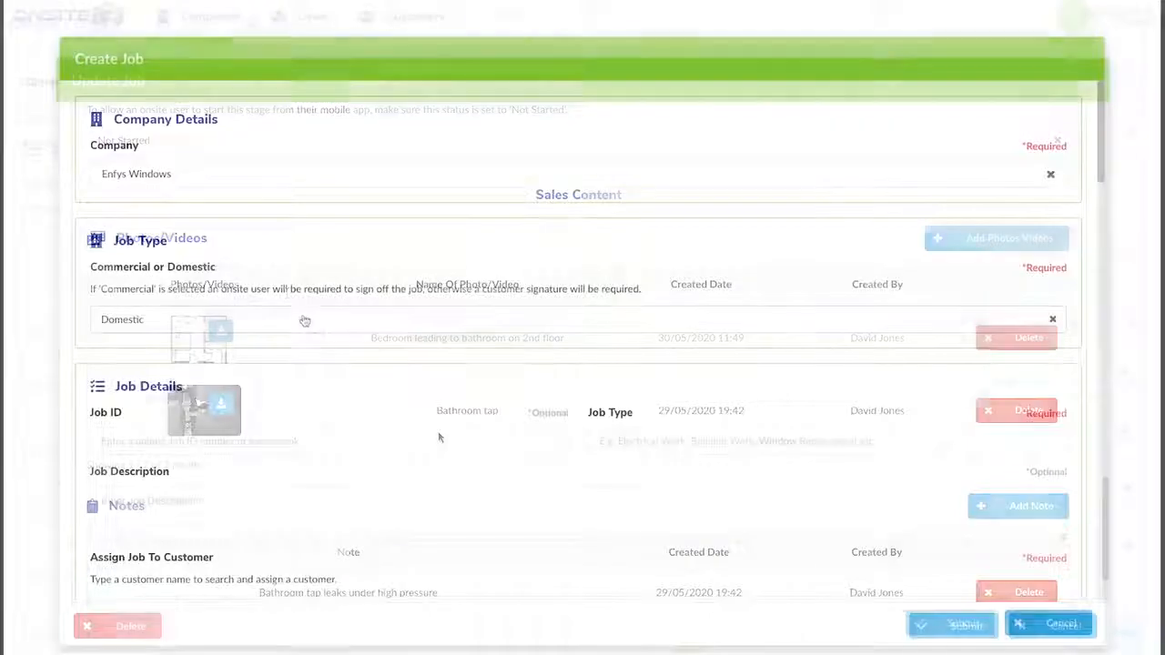
- Choose the commercial or domestic job type for the new job
left_click(304, 320)
left_click(202, 372)
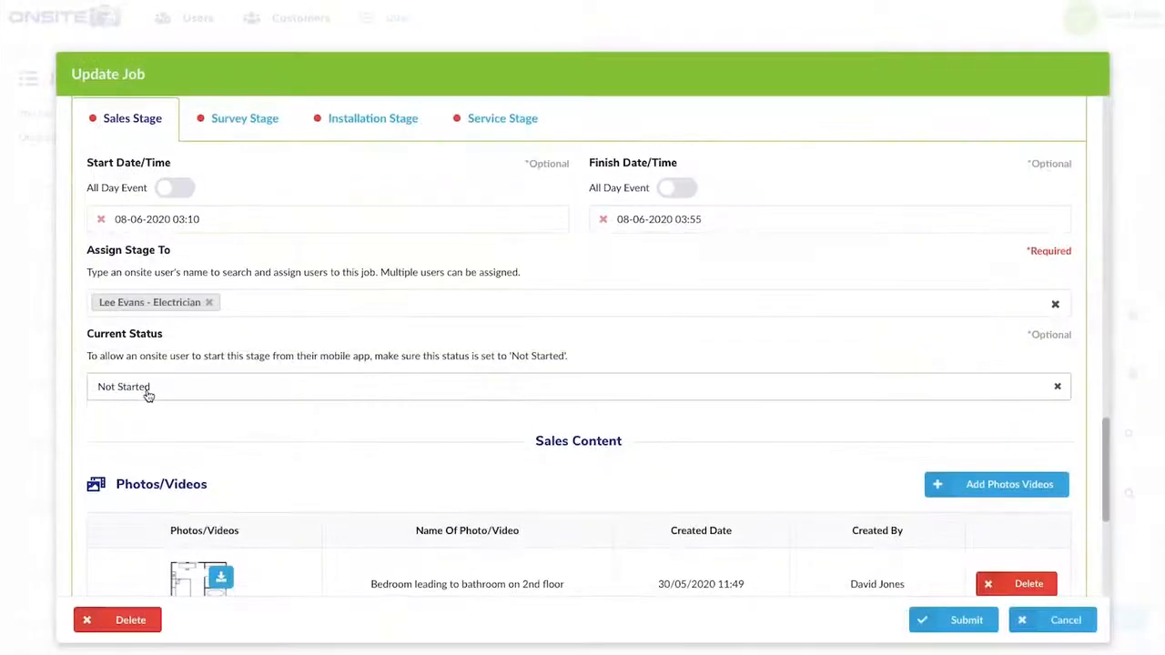
- Set the Sales stage's current status to Sold
left_click(148, 395)
scroll(149, 476, "down", 1)
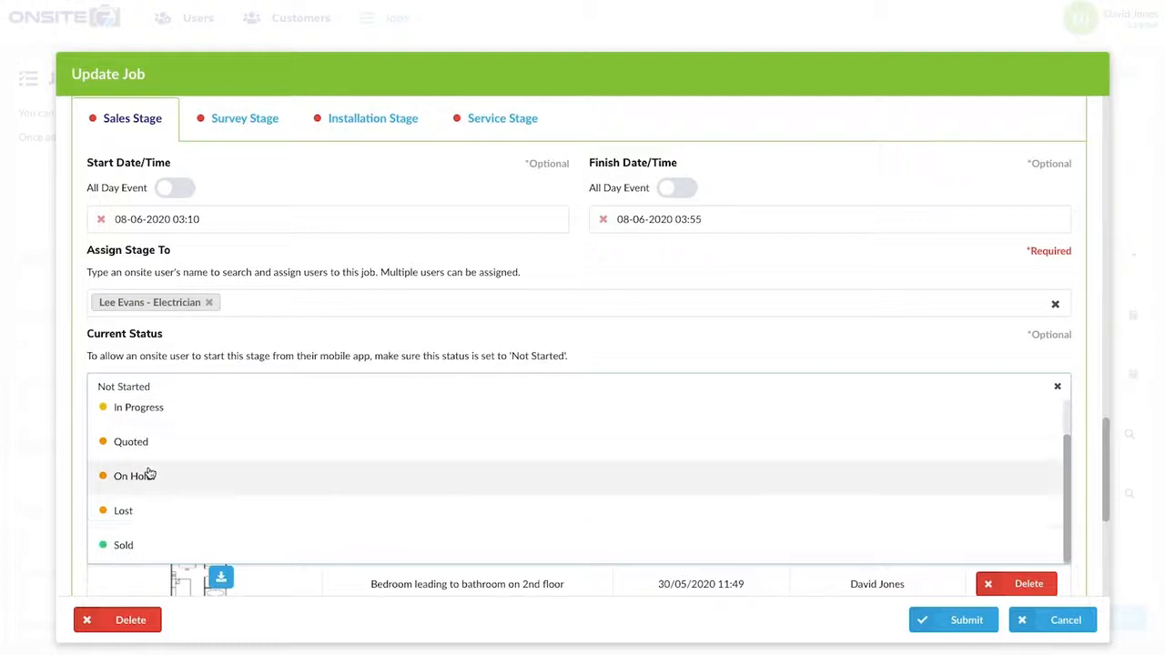
left_click(125, 544)
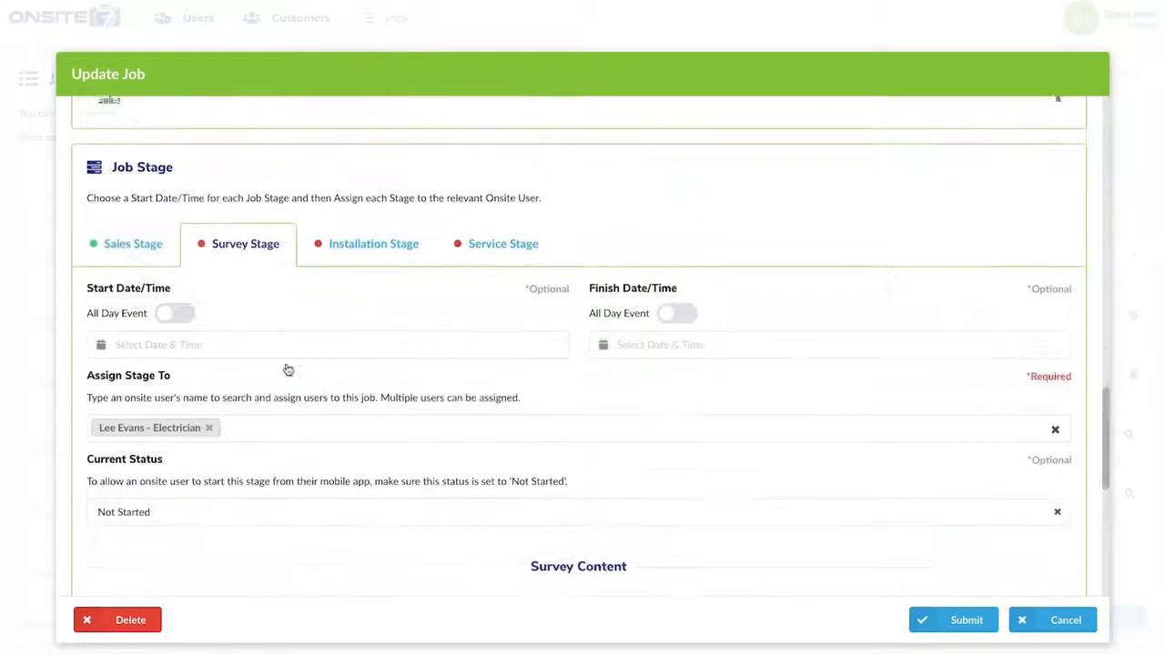
- Make Survey the job's current stage while viewing its Survey stage details
scroll(286, 368, "up", 1)
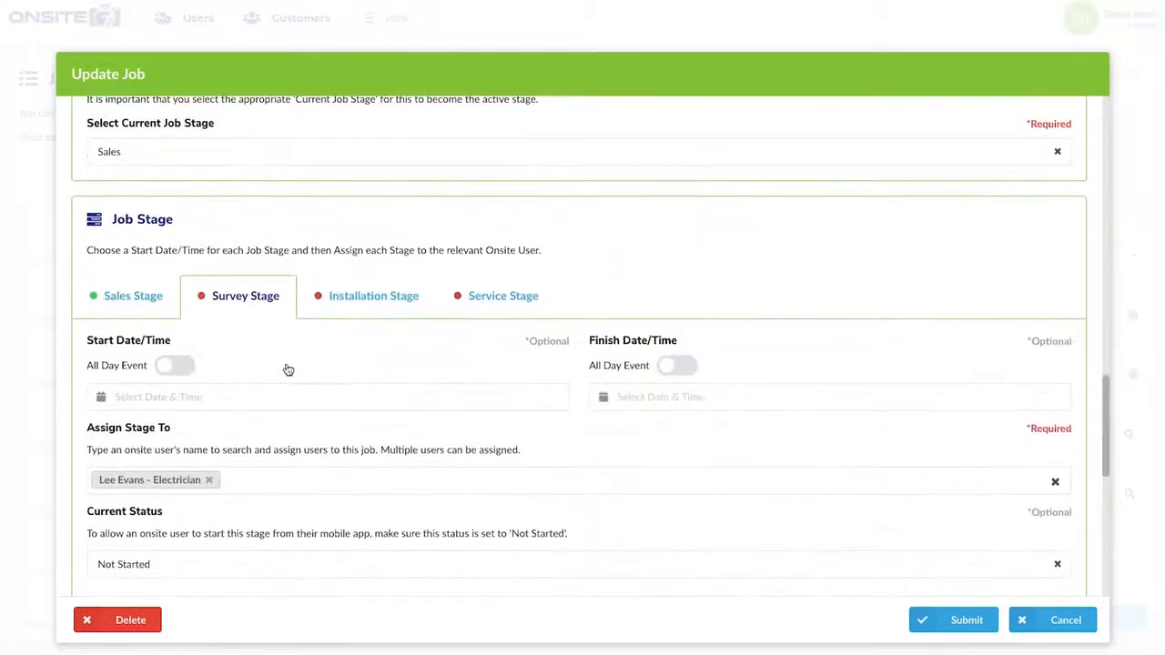
scroll(288, 369, "down", 1)
scroll(286, 368, "up", 1)
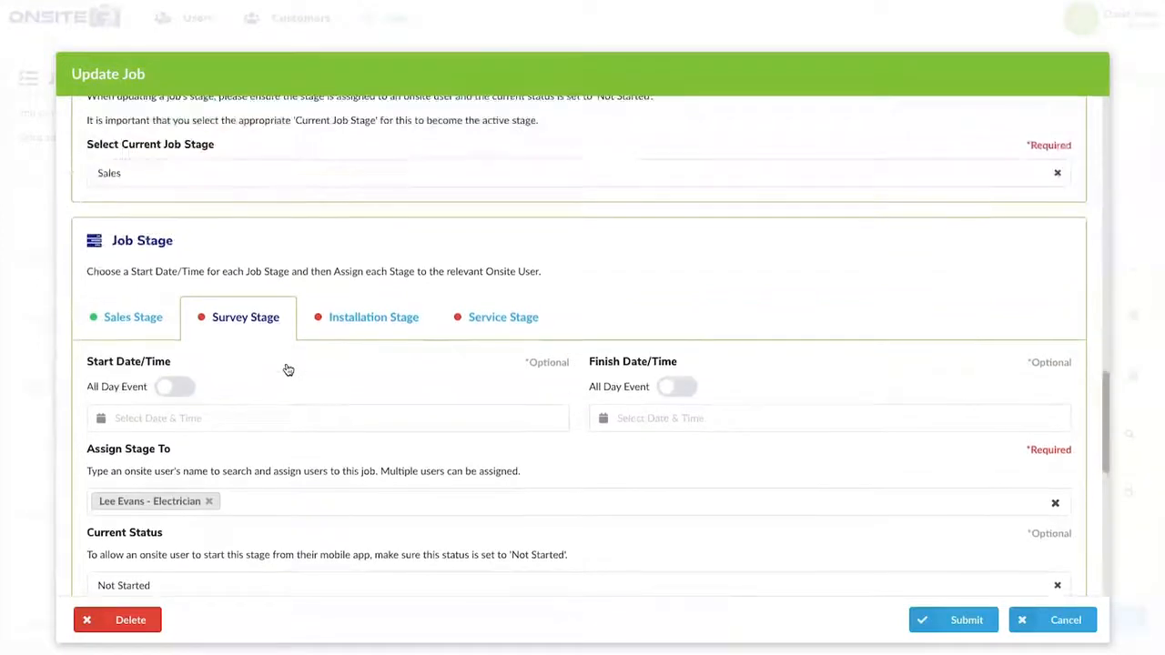
left_click(141, 177)
left_click(124, 229)
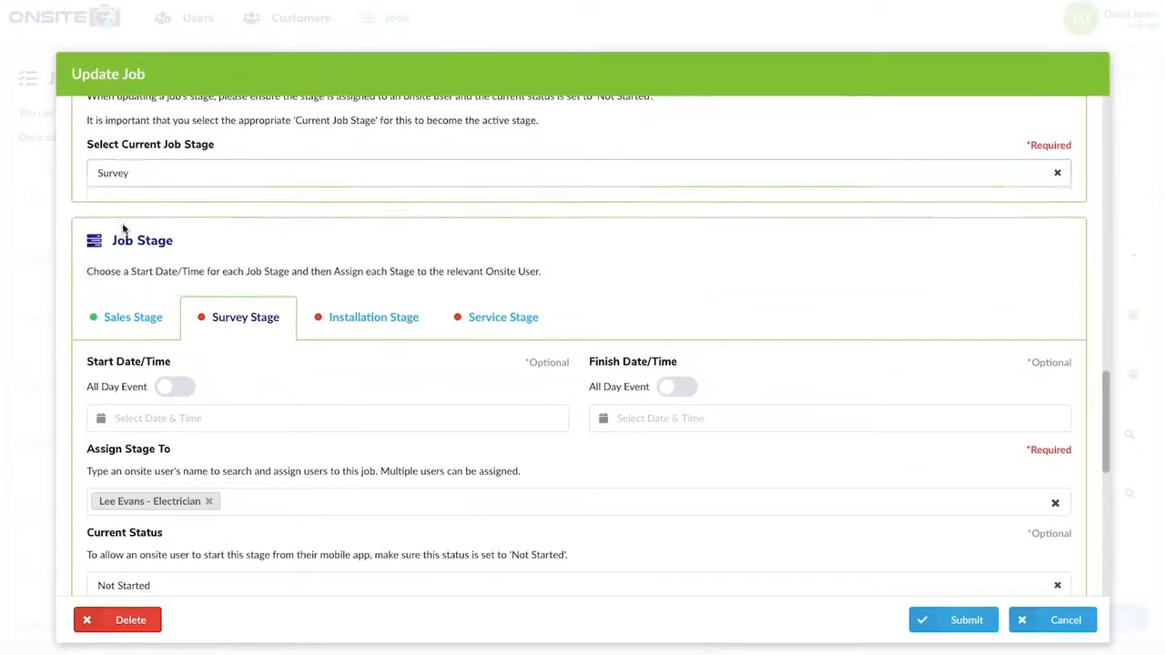
- Assign the Survey stage to the onsite user whose position is Electrician
scroll(180, 466, "down", 1)
left_click(181, 465)
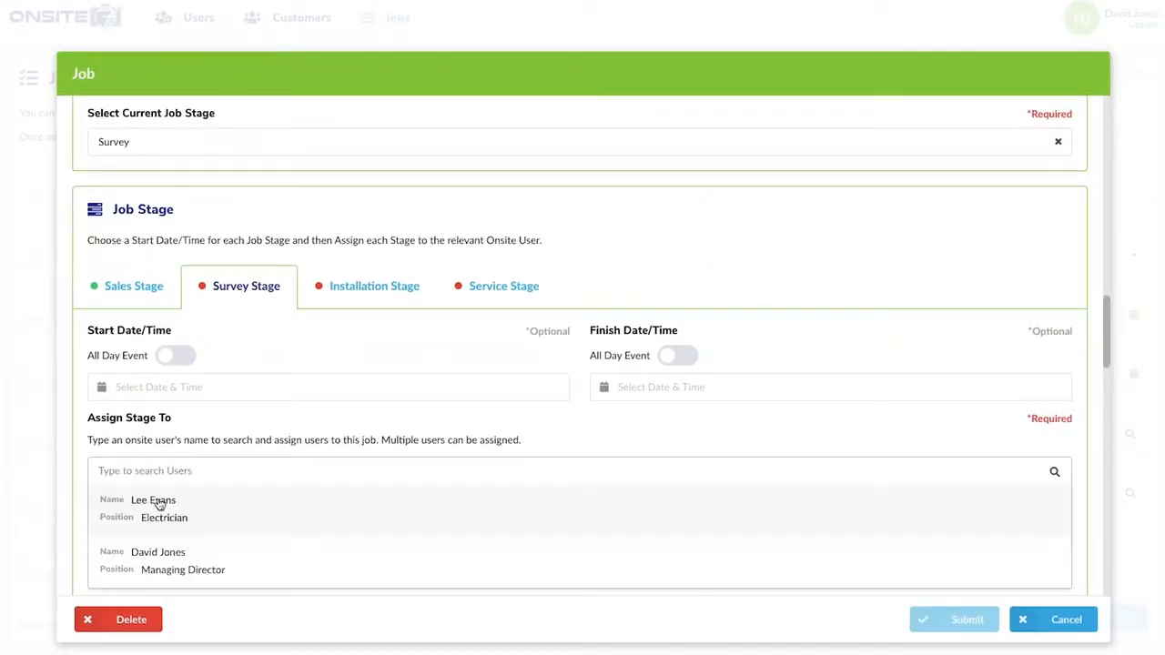
left_click(157, 504)
- Schedule the Survey stage to start on June 29, 2020 at 09:00 and choose its finish date and time
left_click(191, 386)
left_click(138, 318)
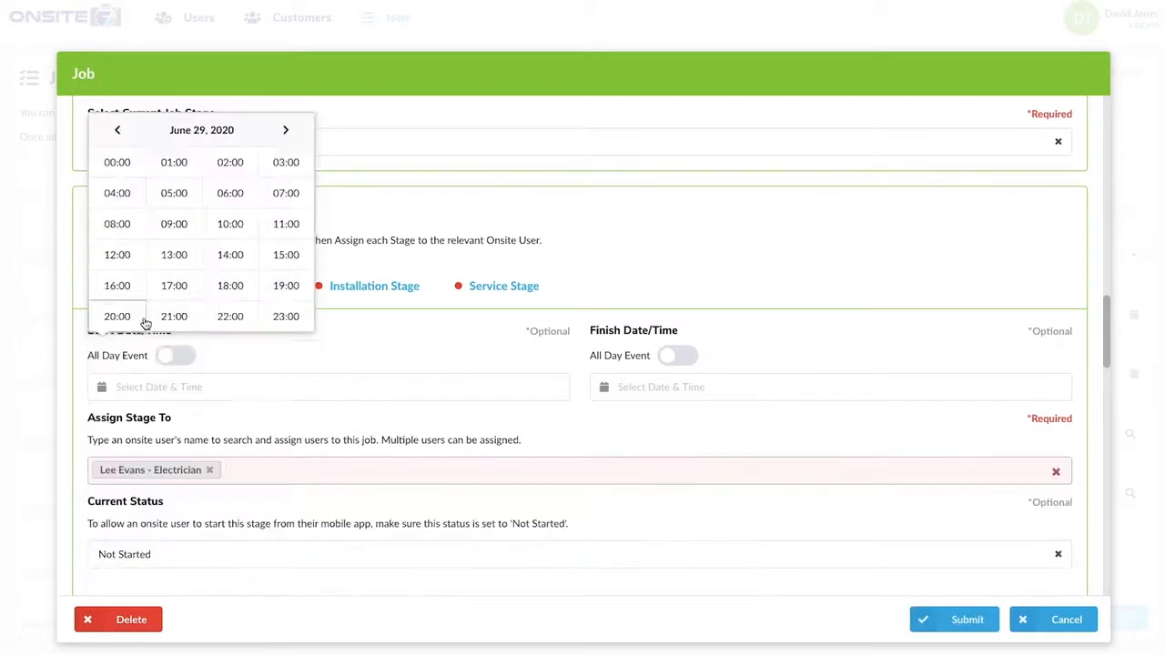
left_click(180, 228)
left_click(728, 387)
left_click(801, 130)
left_click(639, 318)
left_click(732, 225)
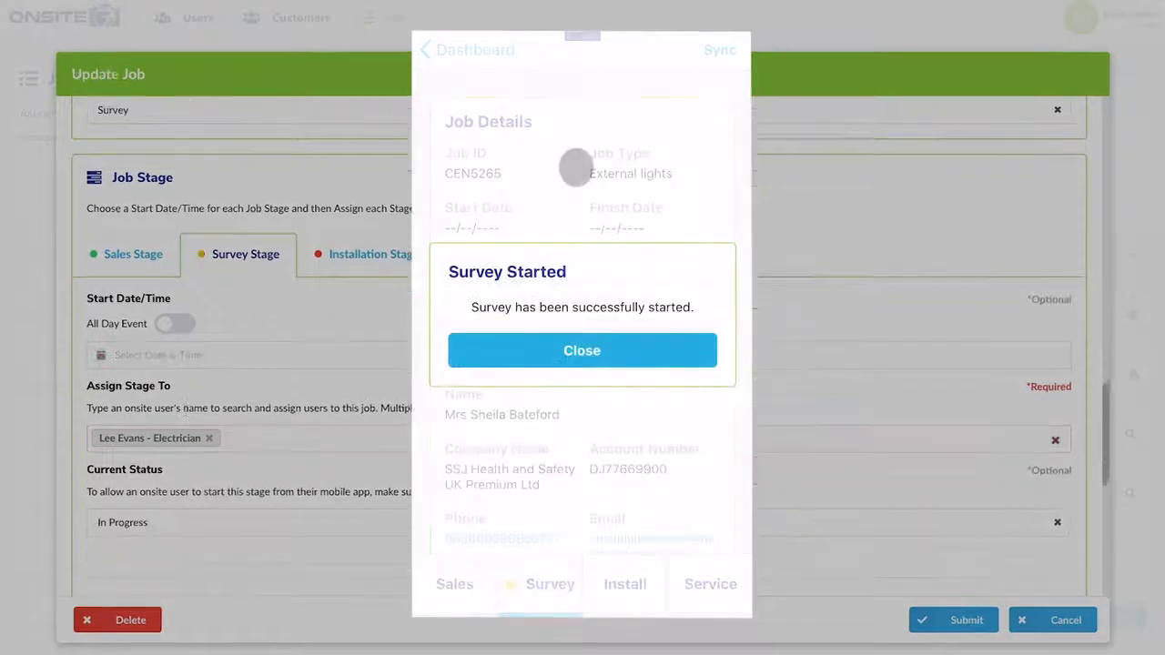
- Select Central Folder Location as the location for the survey content
scroll(304, 438, "down", 3)
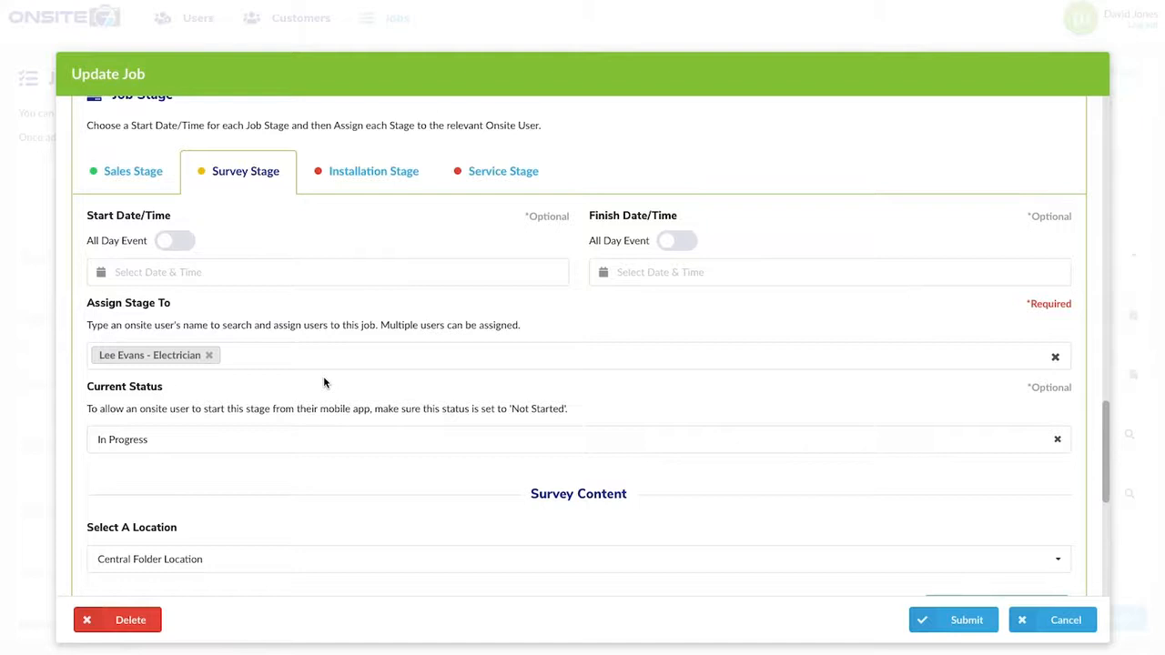
scroll(323, 377, "down", 3)
scroll(326, 383, "down", 2)
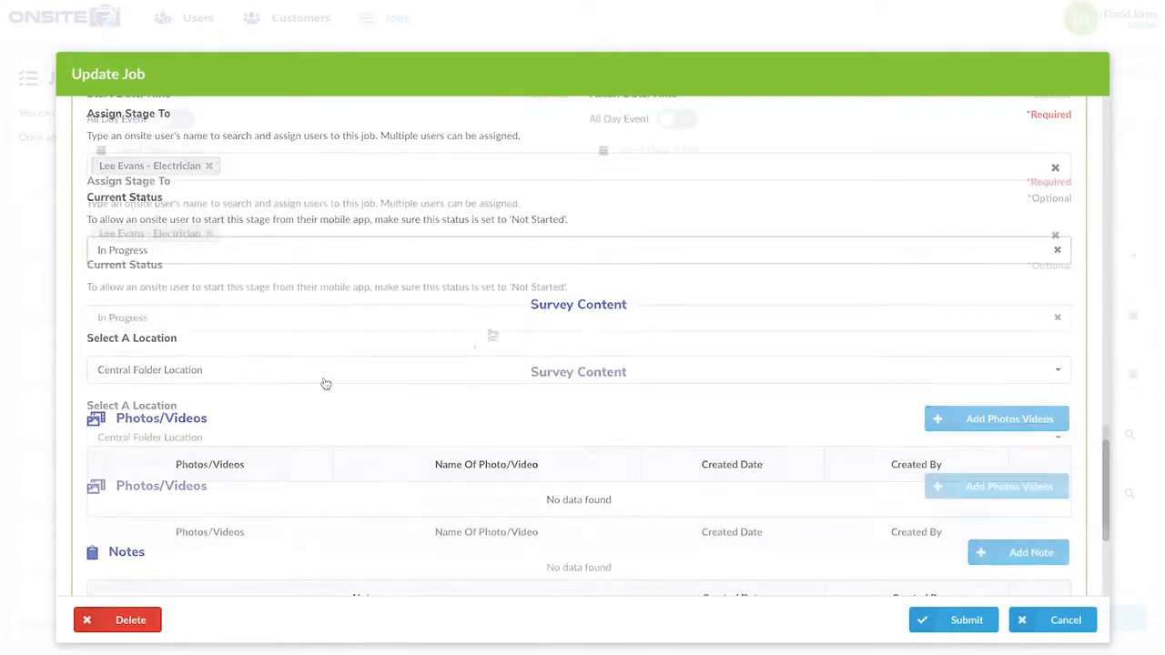
scroll(442, 372, "down", 2)
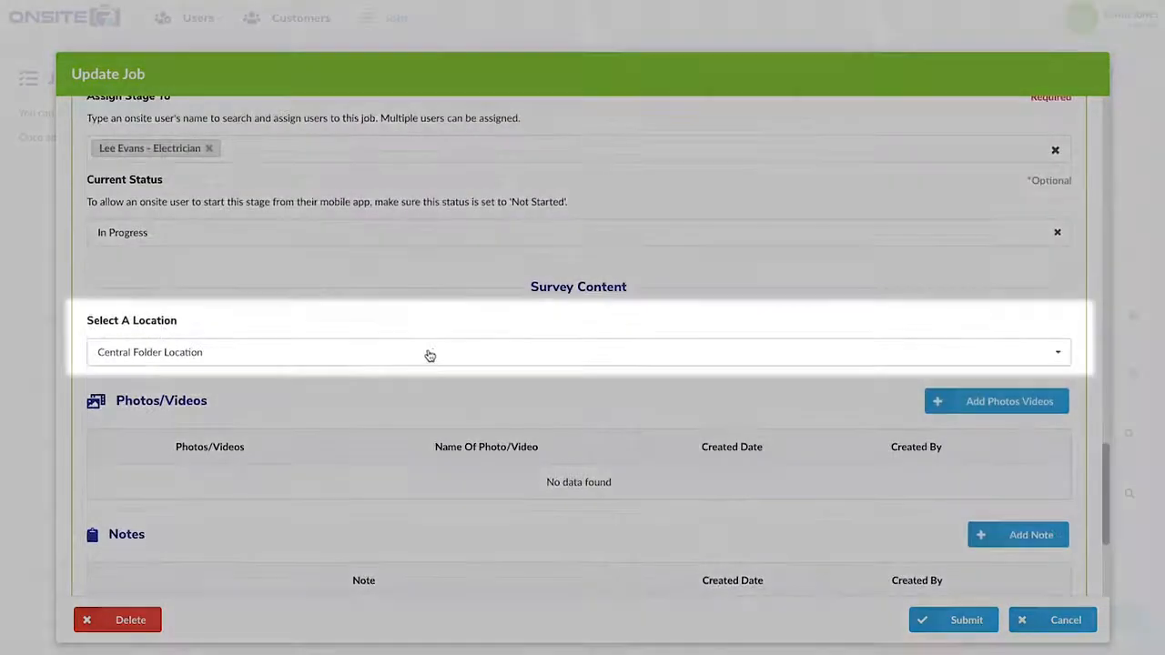
left_click(430, 355)
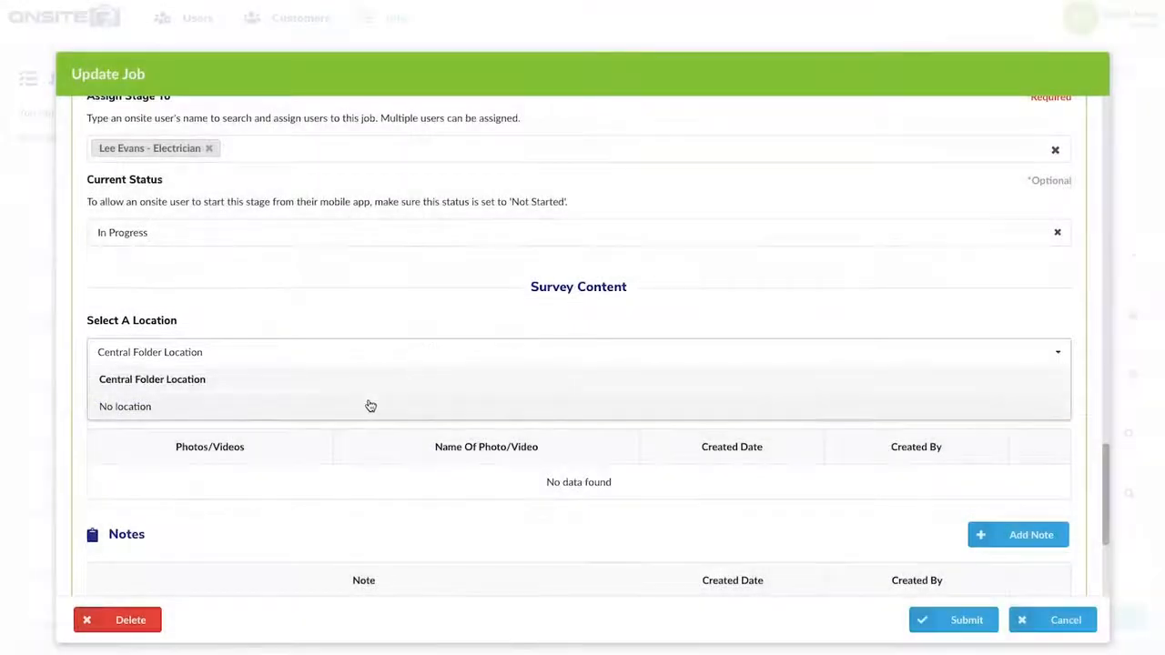
left_click(387, 380)
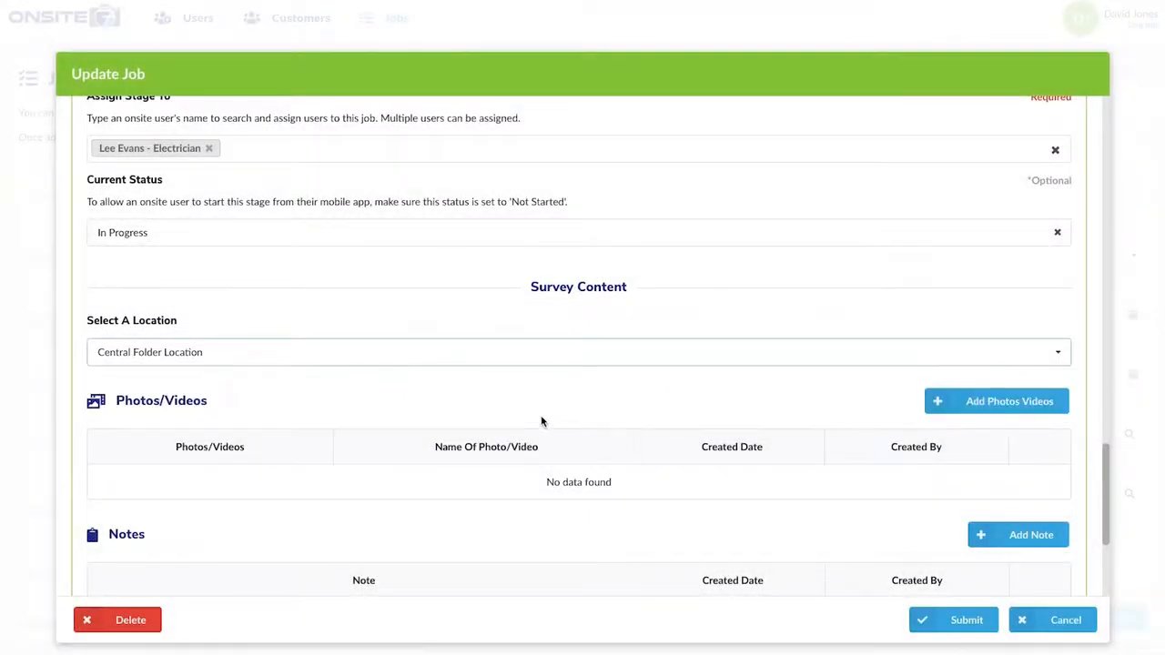
- Add a floor plan image to the Survey stage's photos and videos
scroll(541, 420, "down", 1)
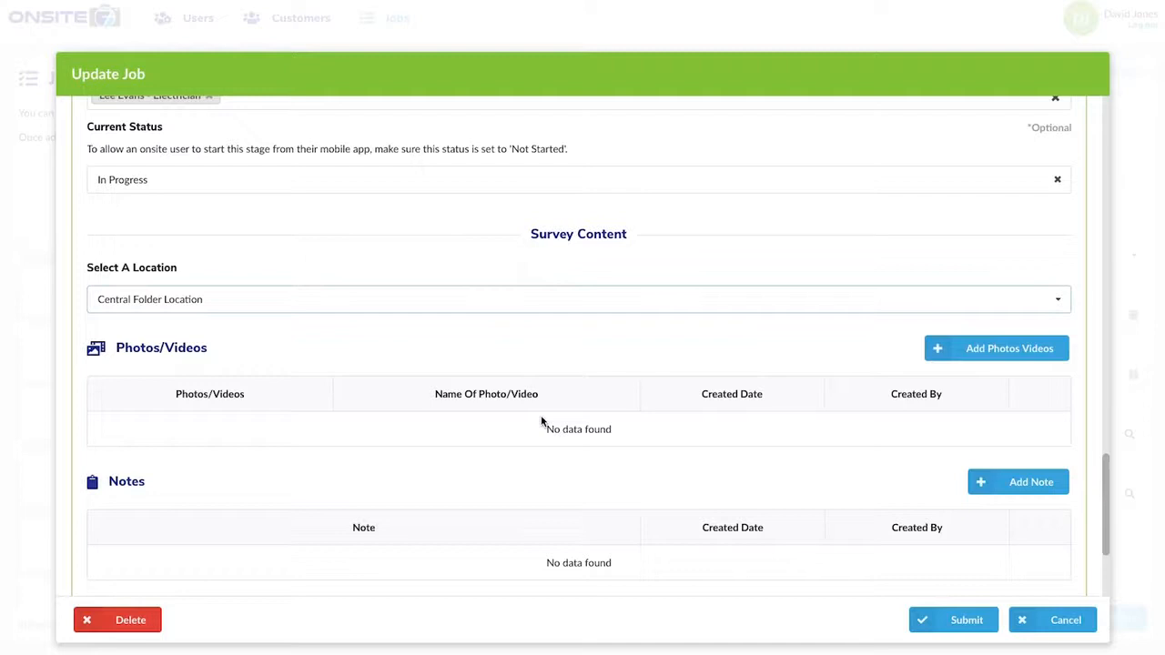
left_click(993, 348)
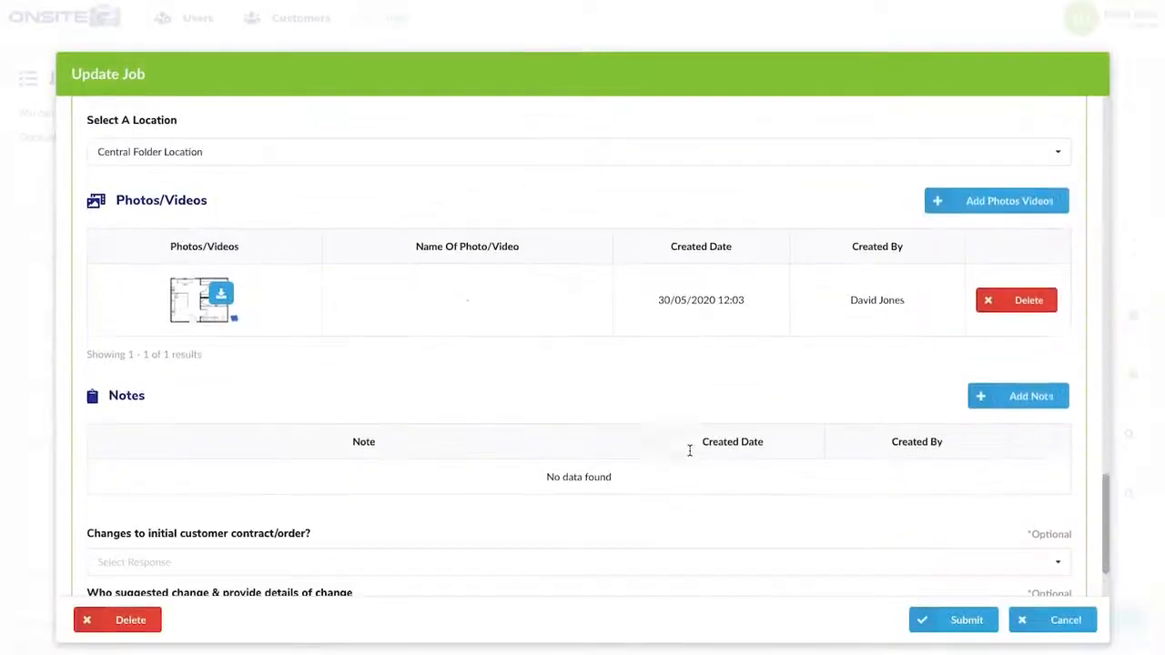
- Add the survey note "Customer has just requested you to look at the bedroom light fittings too please, they're moving too much when used."
left_click(1031, 396)
type("Customer has just requested you to look at the bedroom li")
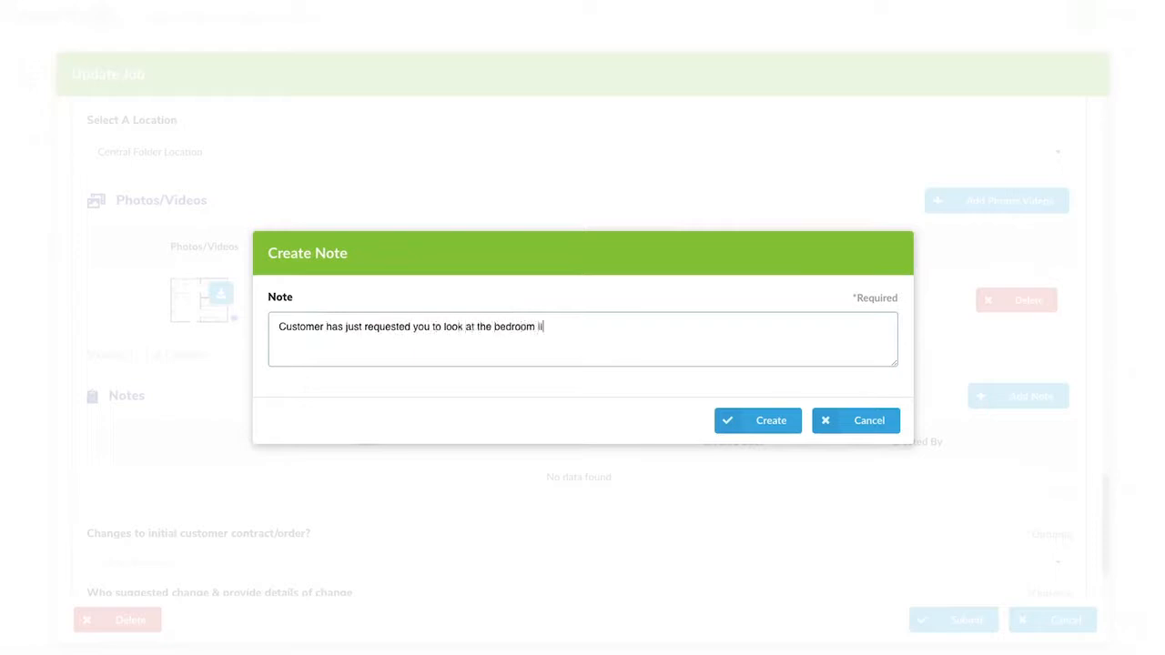
type("ght fittings too please, they're moving too much when used.")
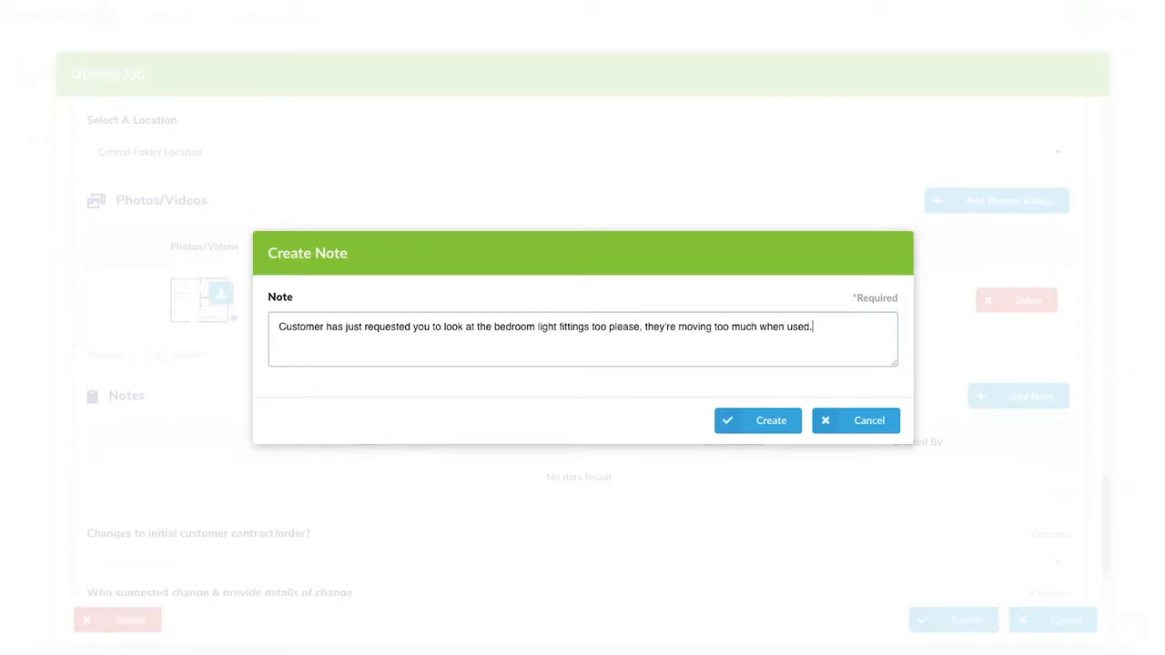
left_click(763, 422)
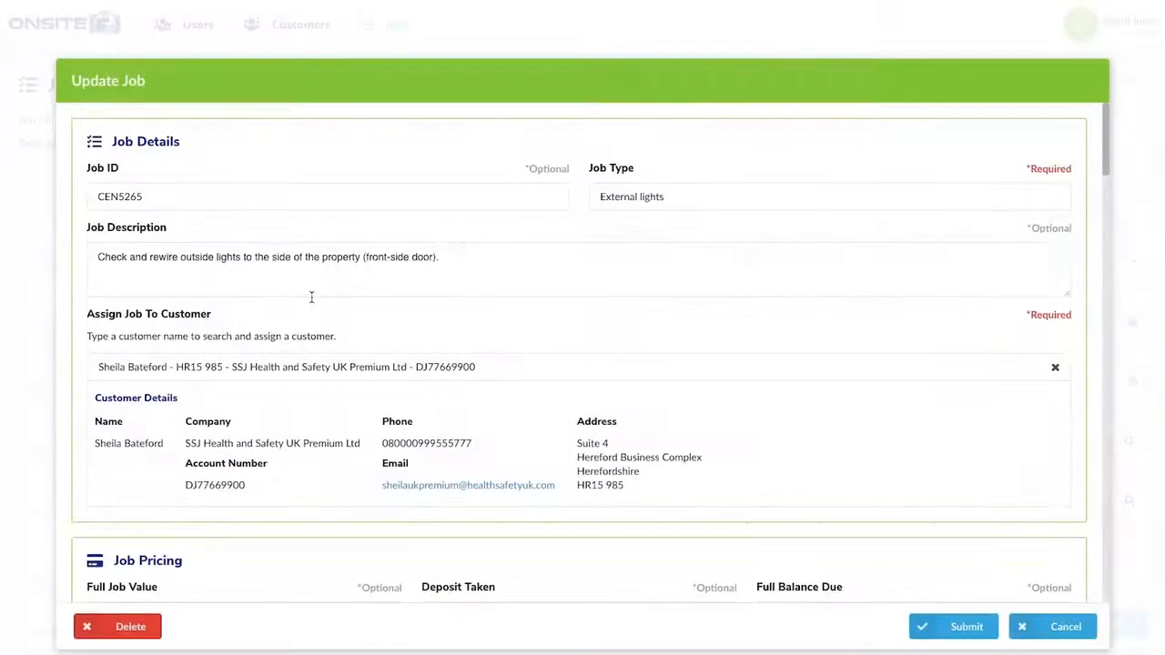
- Examine the job's survey completion details, including completion status, customer agreement, satisfaction rating and signature
scroll(311, 297, "down", 20)
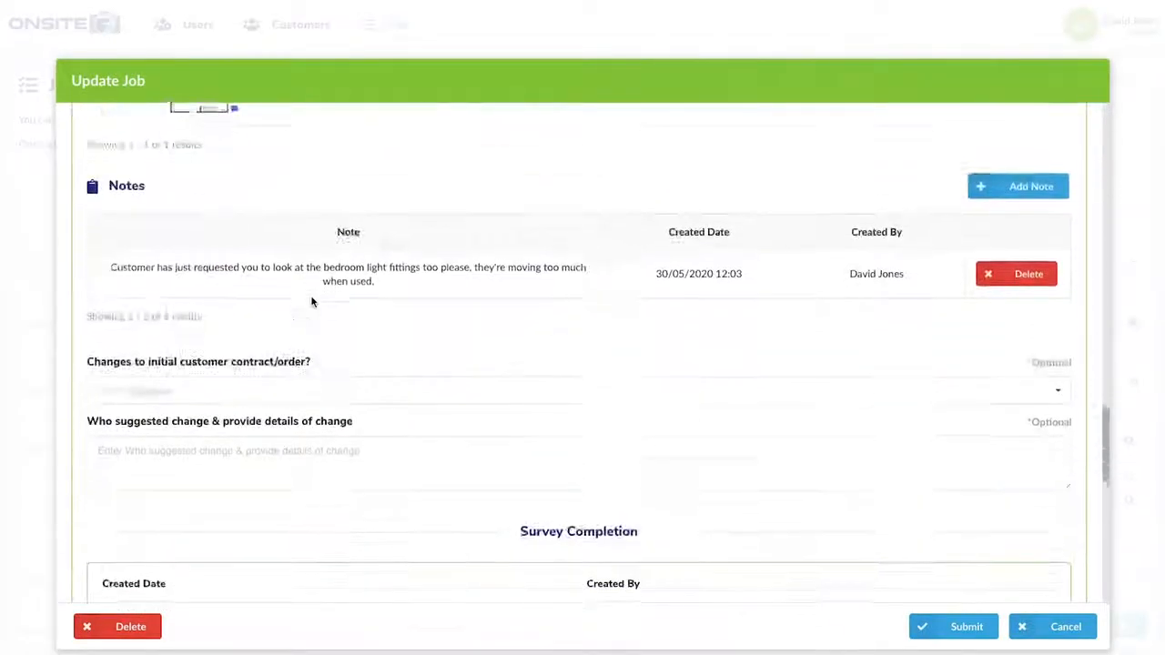
scroll(311, 301, "down", 2)
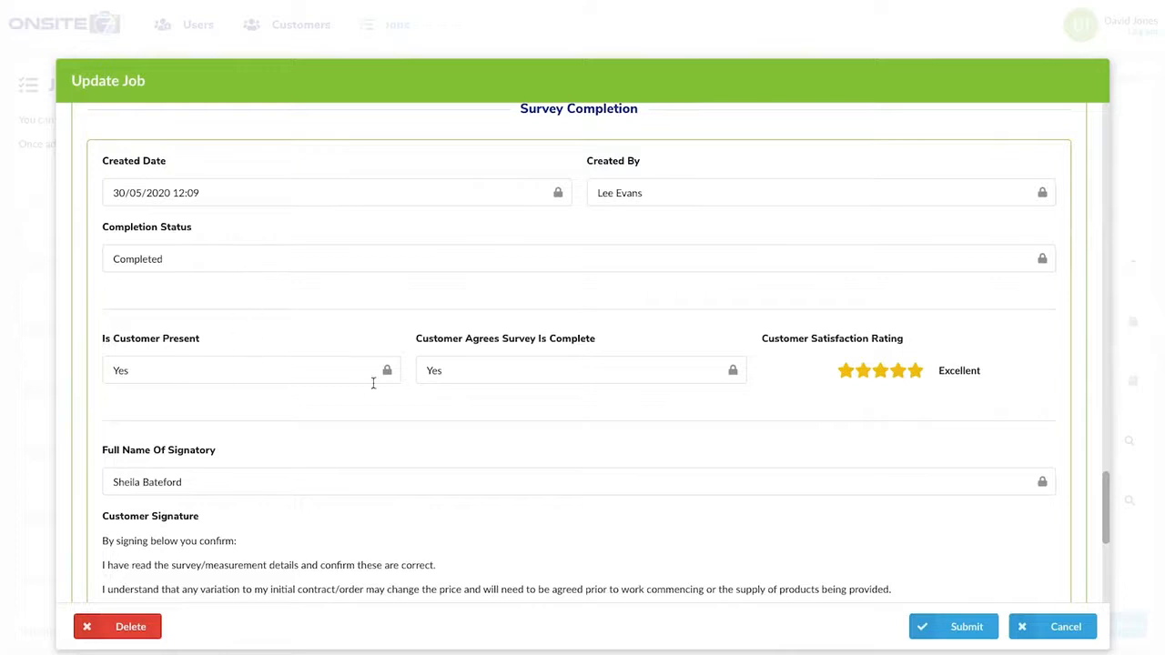
scroll(829, 382, "down", 2)
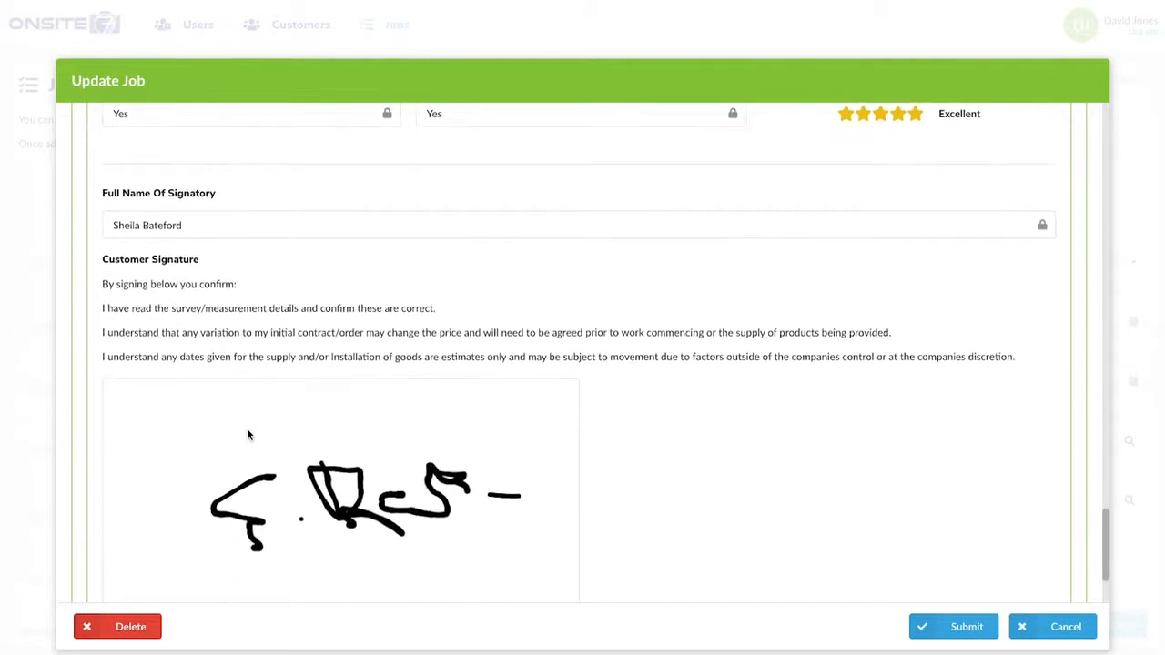
scroll(248, 433, "down", 2)
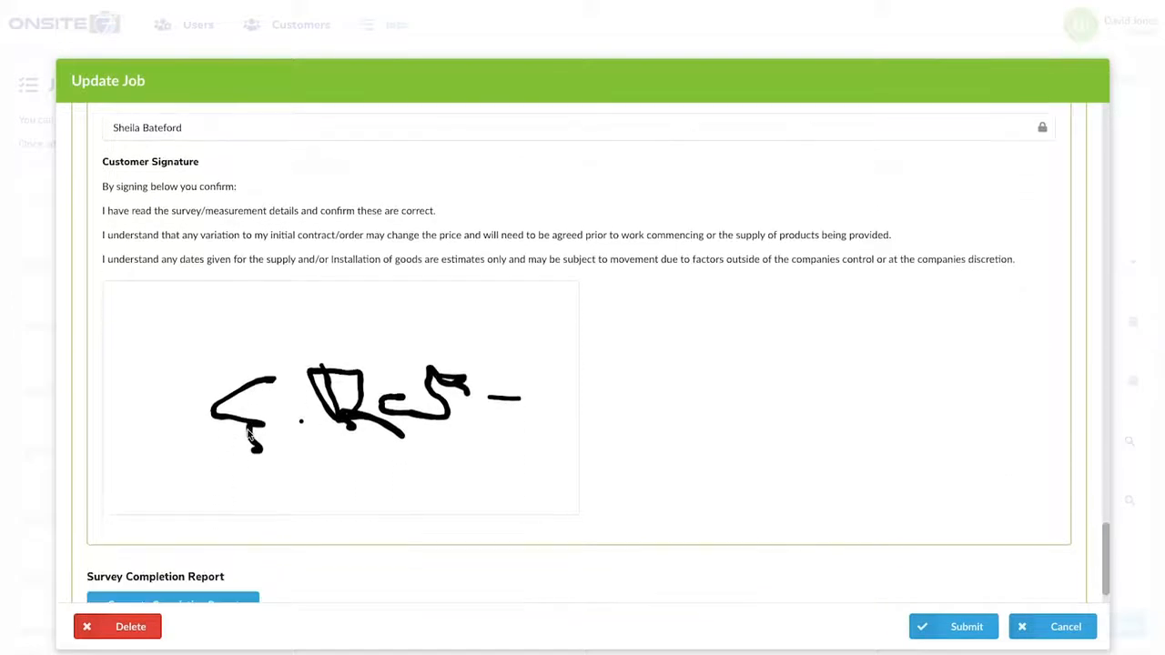
- Set the job's current stage to Installation
scroll(248, 435, "down", 1)
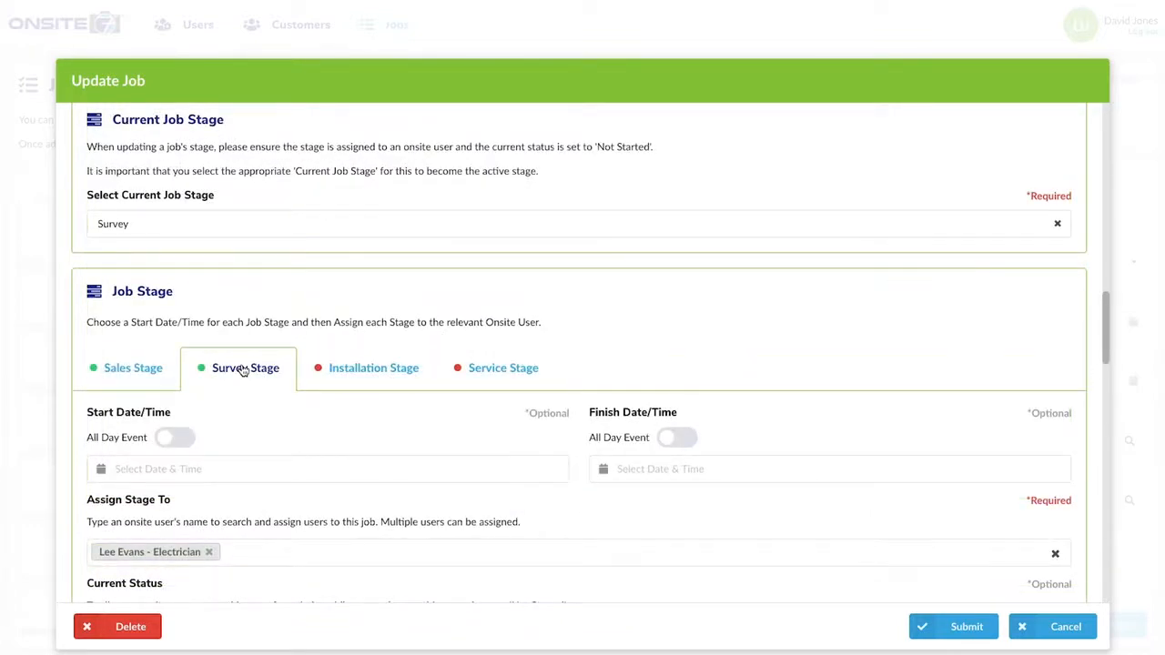
left_click(182, 224)
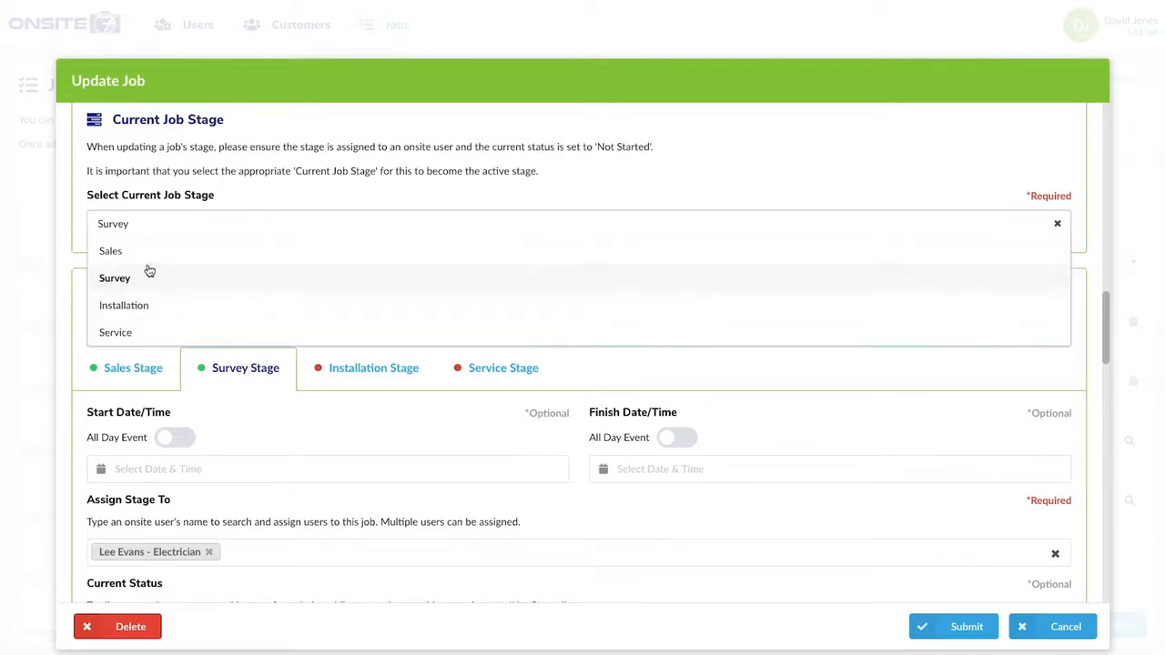
left_click(137, 307)
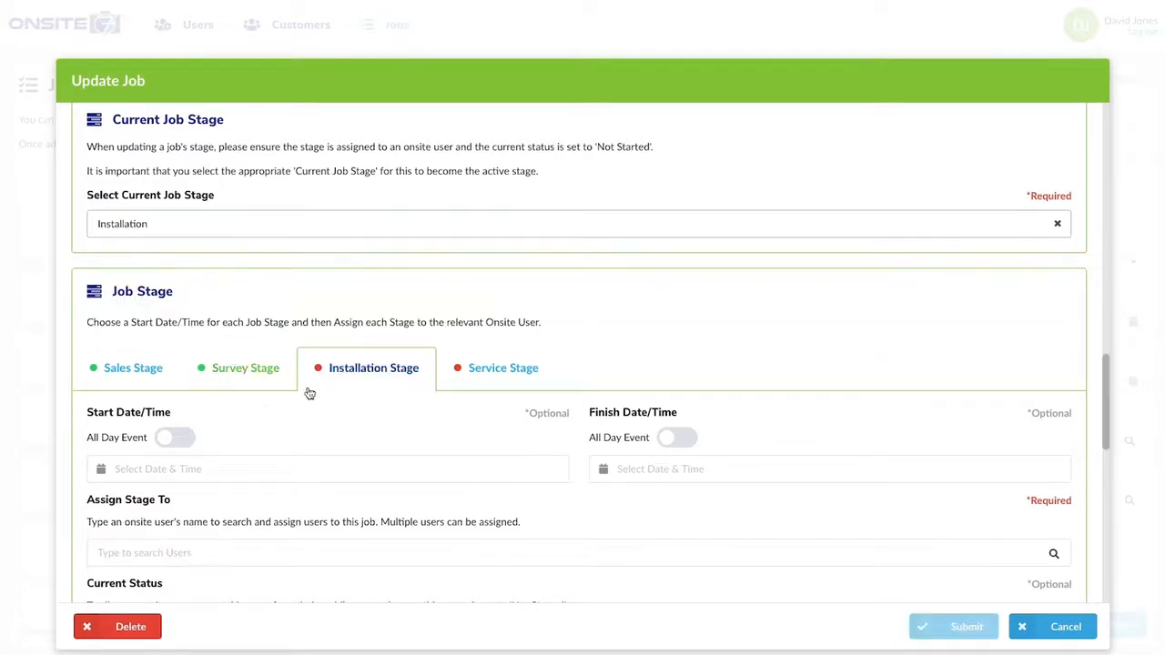
- Examine the job's Installation and Service stages, including their dates, assignment, status, photos/videos, notes and the installation's contract-change and delay questions
scroll(349, 393, "down", 3)
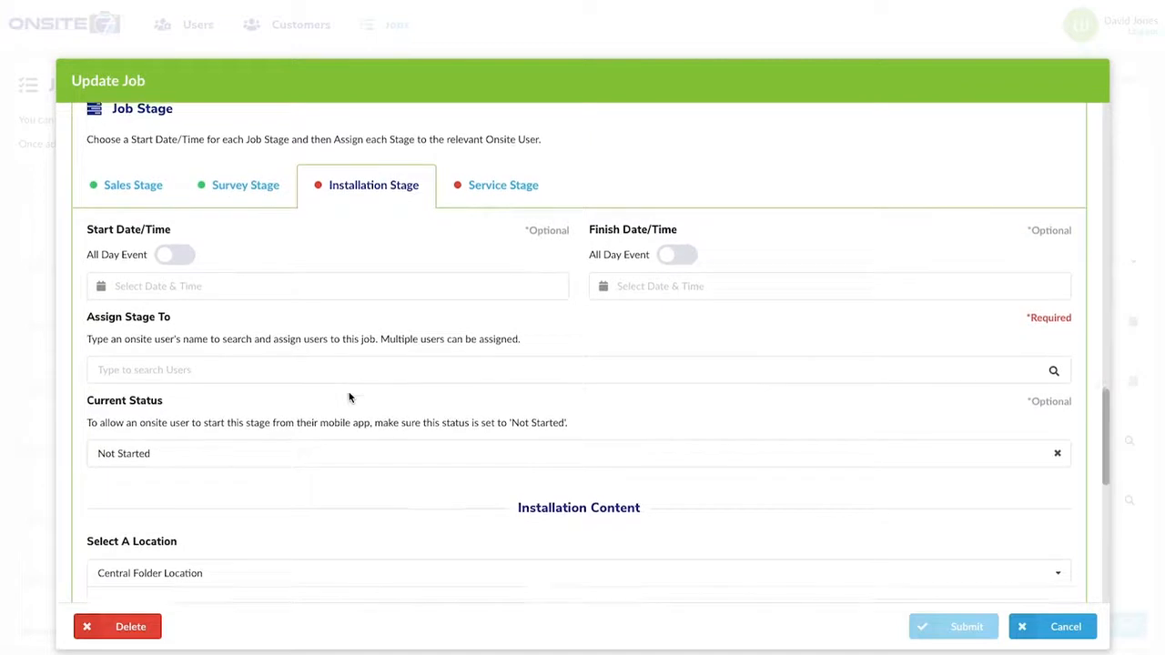
scroll(349, 397, "down", 5)
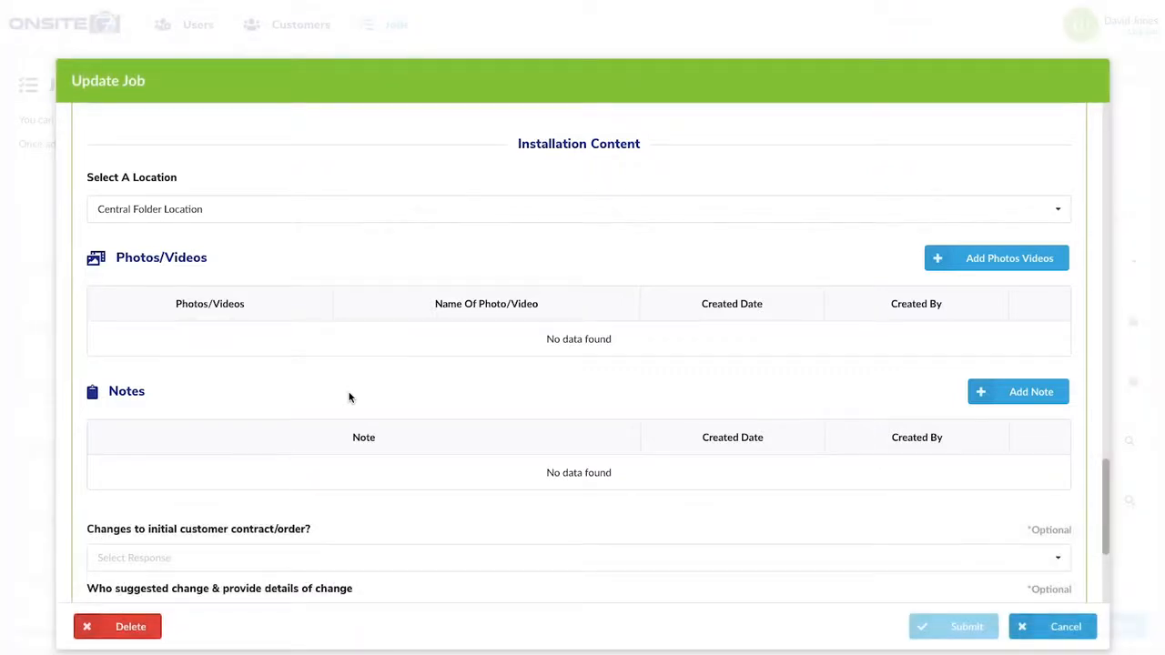
scroll(349, 396, "down", 3)
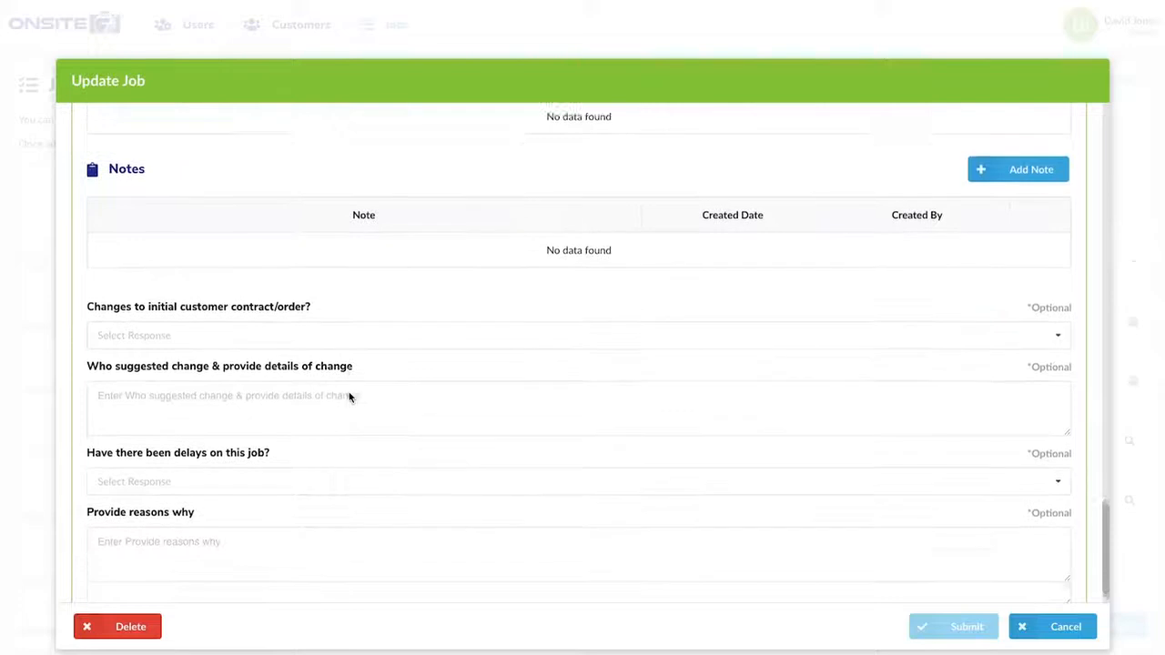
scroll(348, 397, "up", 10)
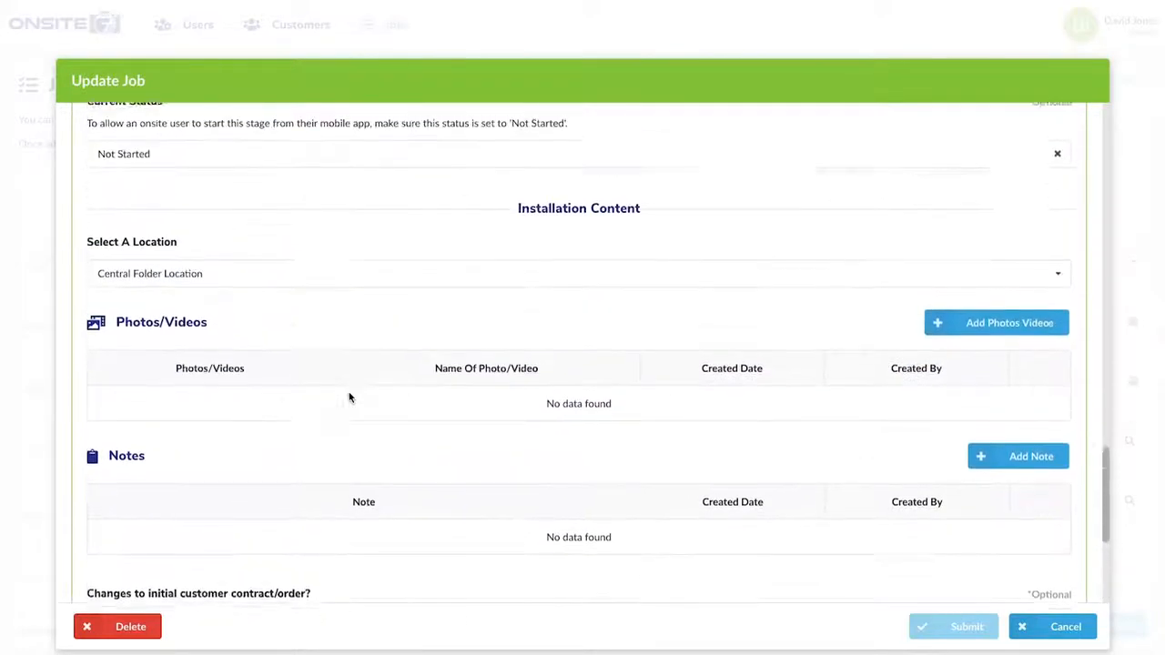
scroll(349, 393, "up", 1)
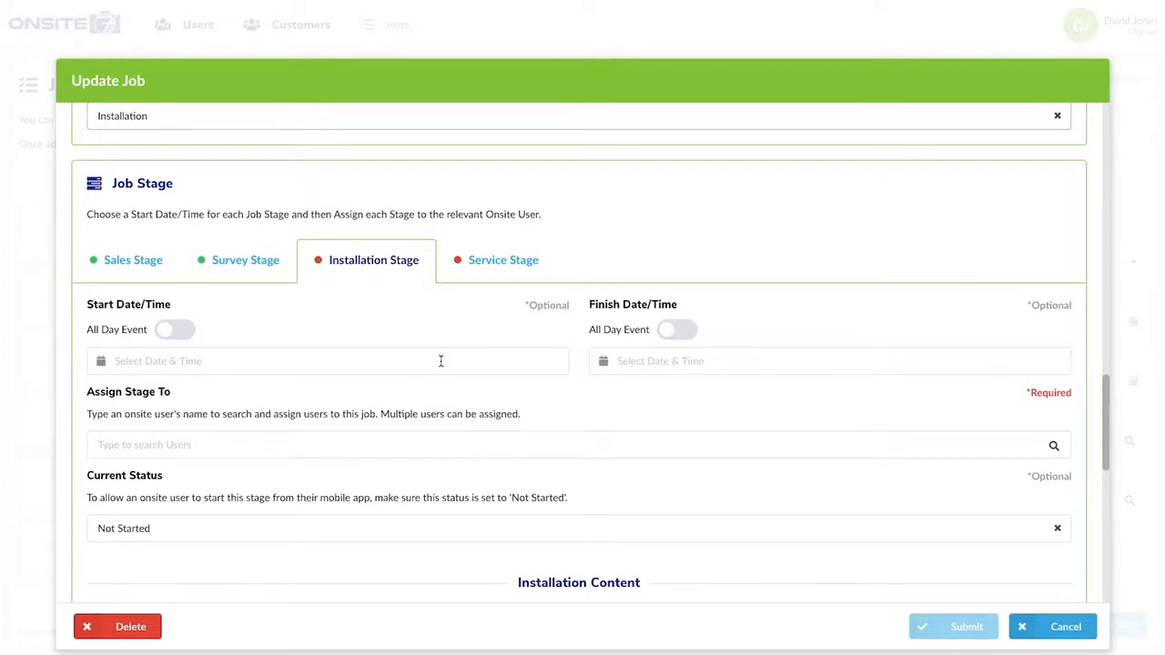
left_click(489, 263)
scroll(421, 357, "down", 1)
scroll(421, 357, "down", 1)
scroll(421, 357, "down", 2)
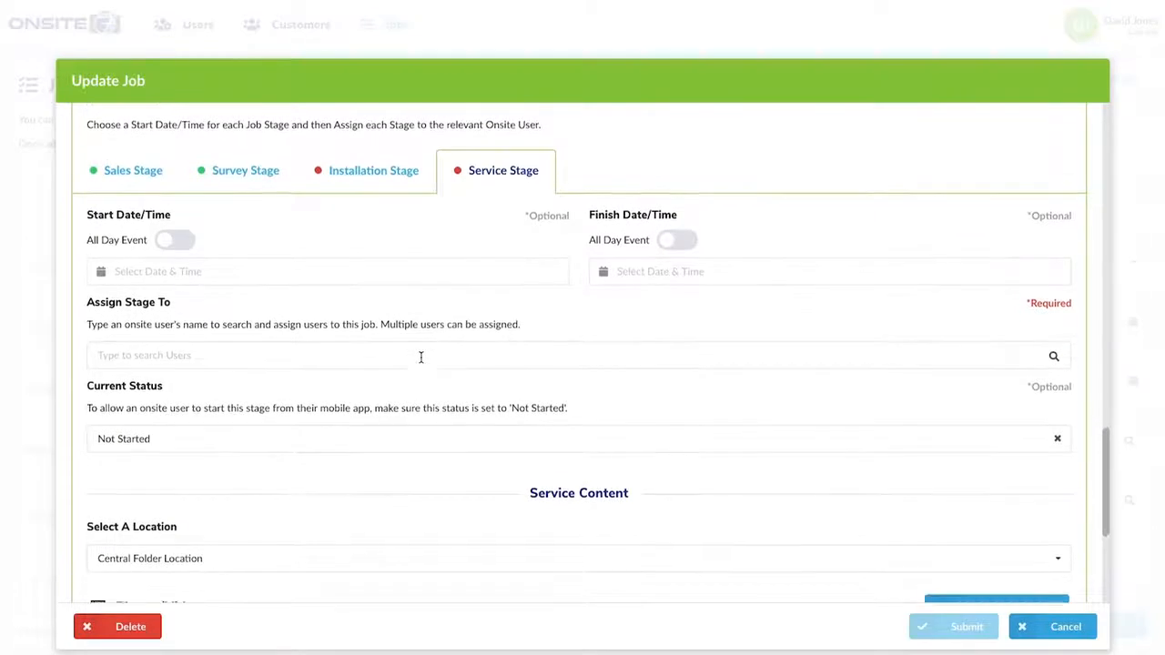
scroll(421, 362, "down", 3)
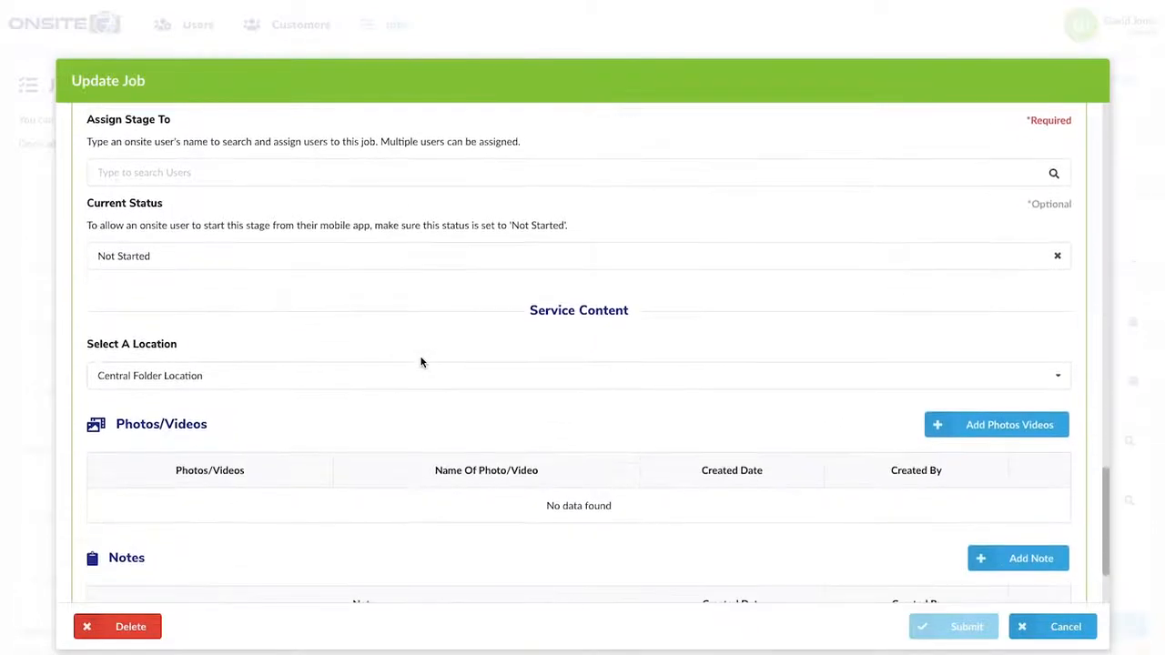
scroll(421, 362, "down", 1)
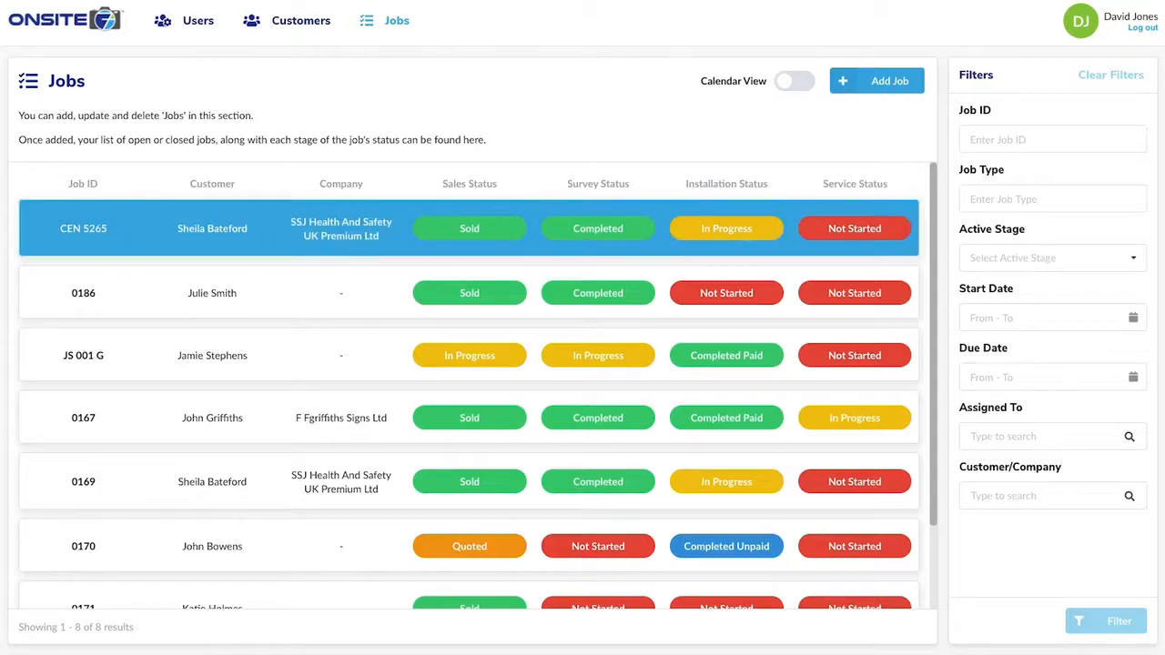
left_click(261, 229)
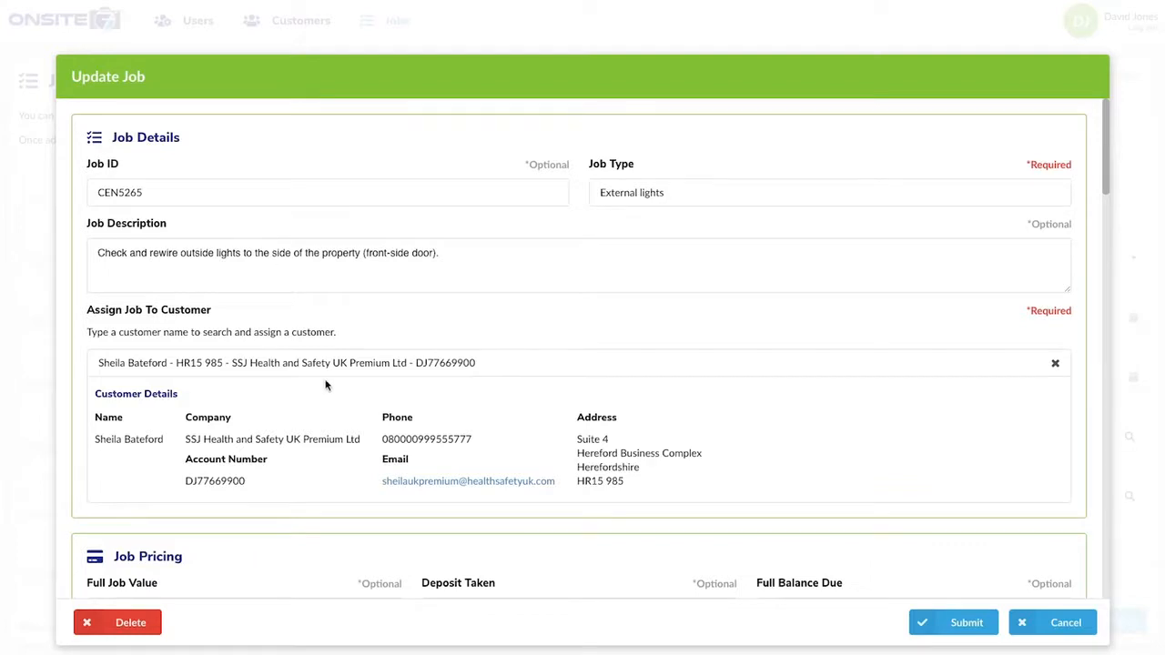
scroll(326, 386, "down", 7)
scroll(325, 386, "down", 8)
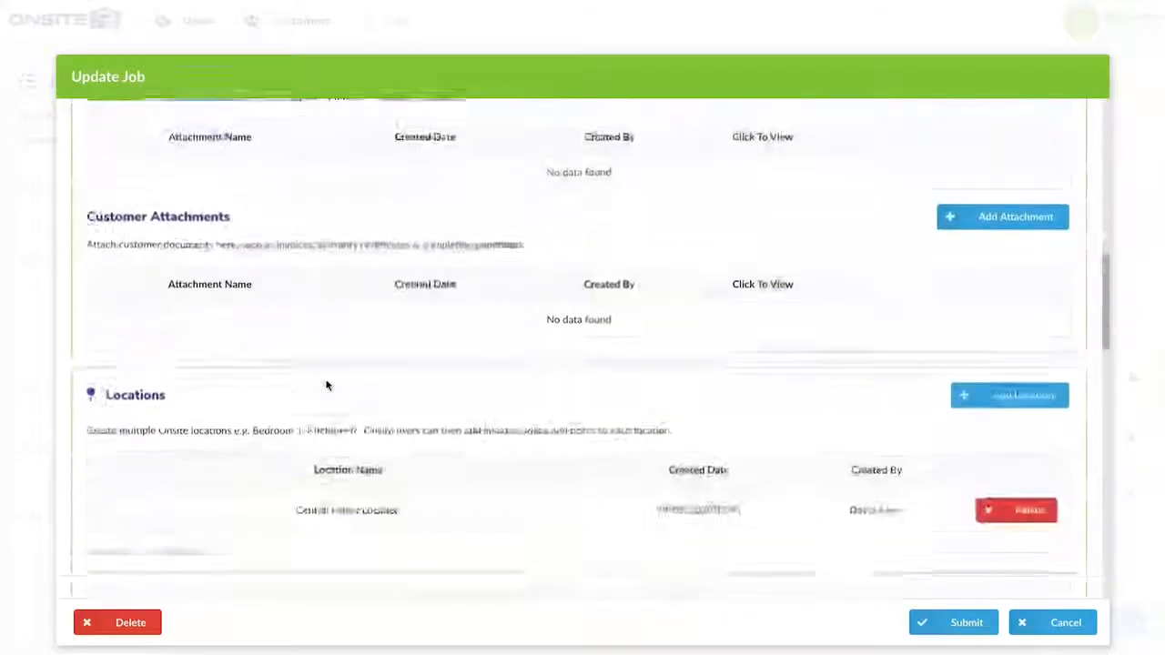
scroll(326, 386, "down", 2)
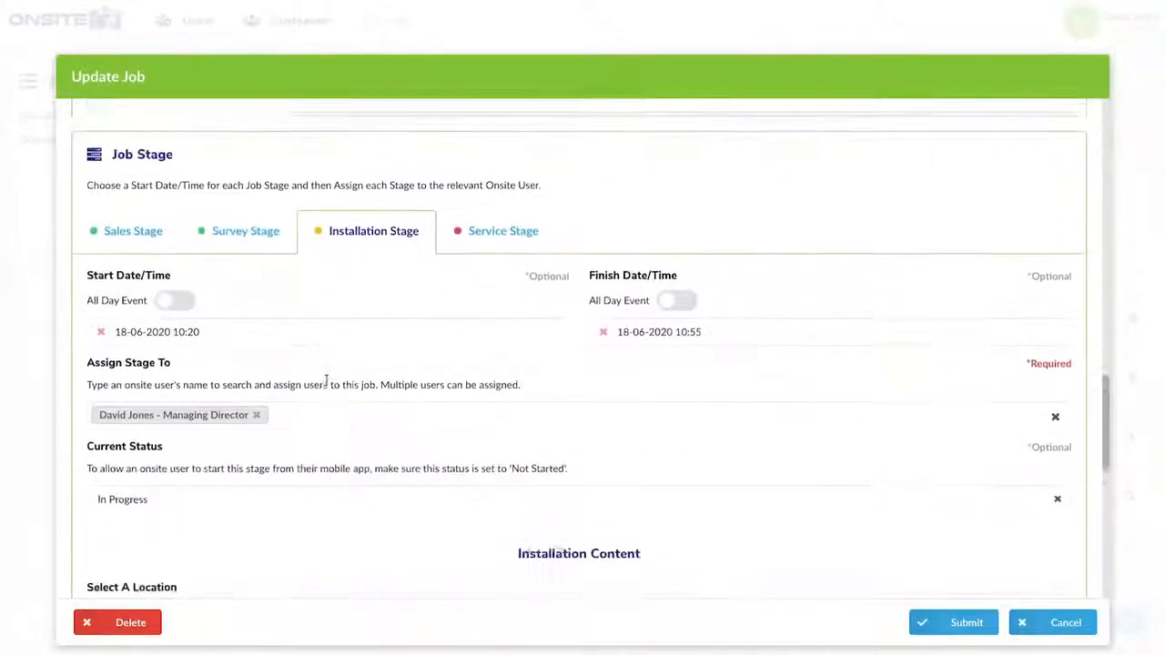
left_click(273, 294)
left_click(270, 461)
left_click(173, 428)
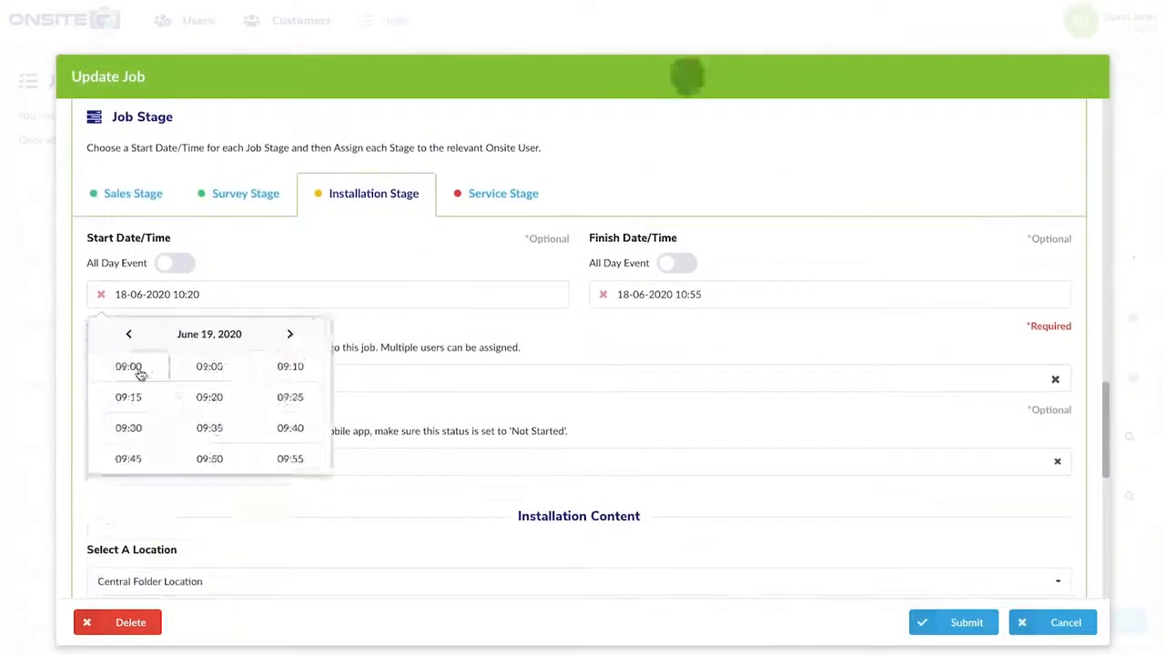
left_click(130, 367)
left_click(729, 428)
left_click(638, 365)
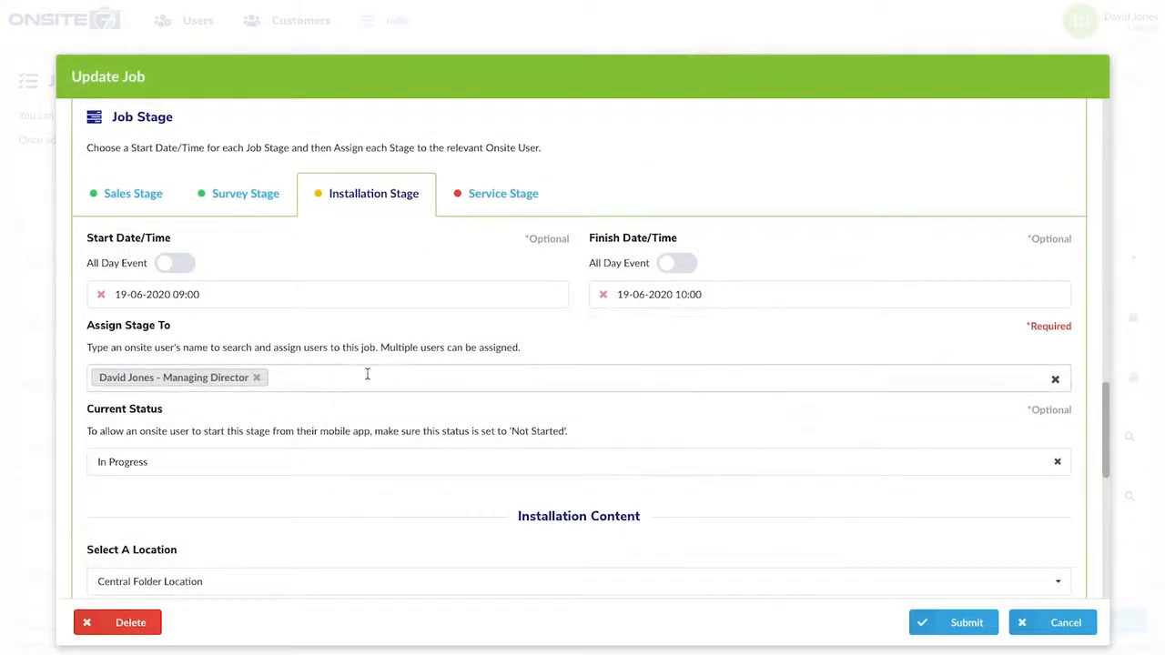
- Assign the Installation stage to only the electrician, with the current status Not Started, and submit the job update
left_click(256, 377)
left_click(171, 410)
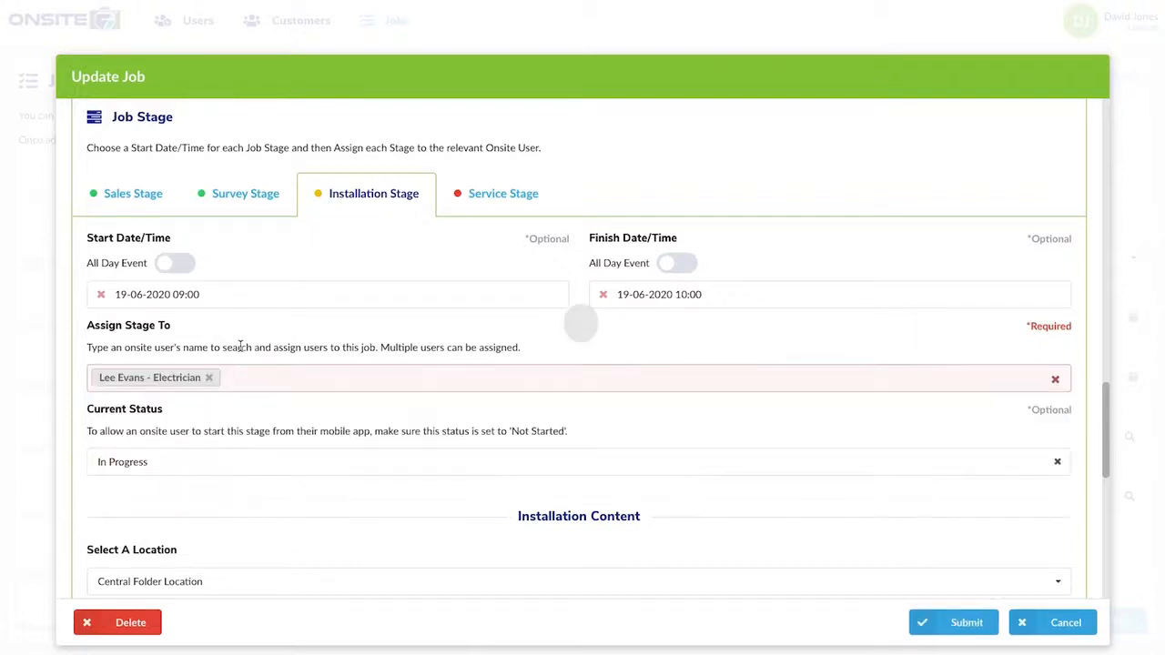
left_click(164, 465)
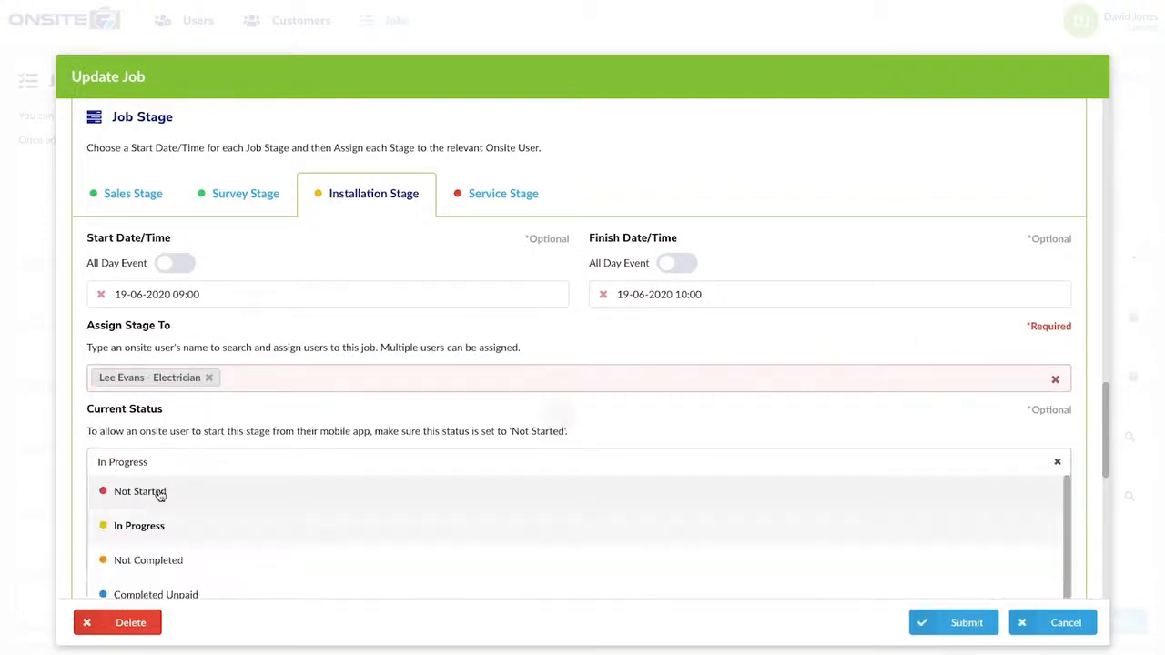
left_click(156, 491)
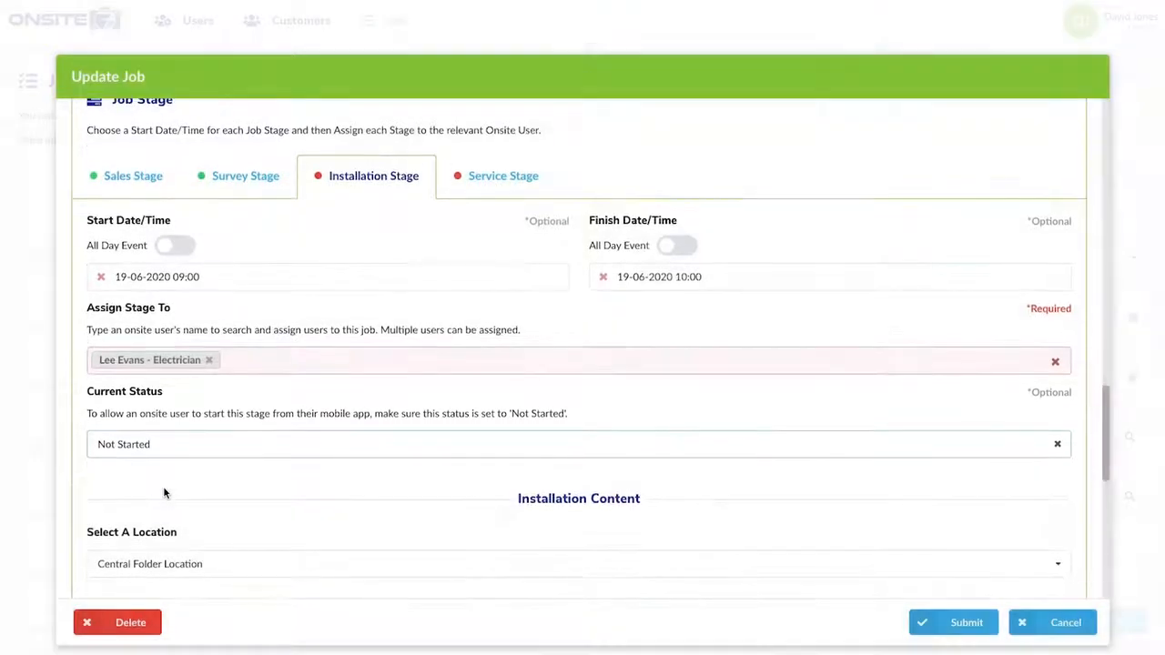
left_click(967, 623)
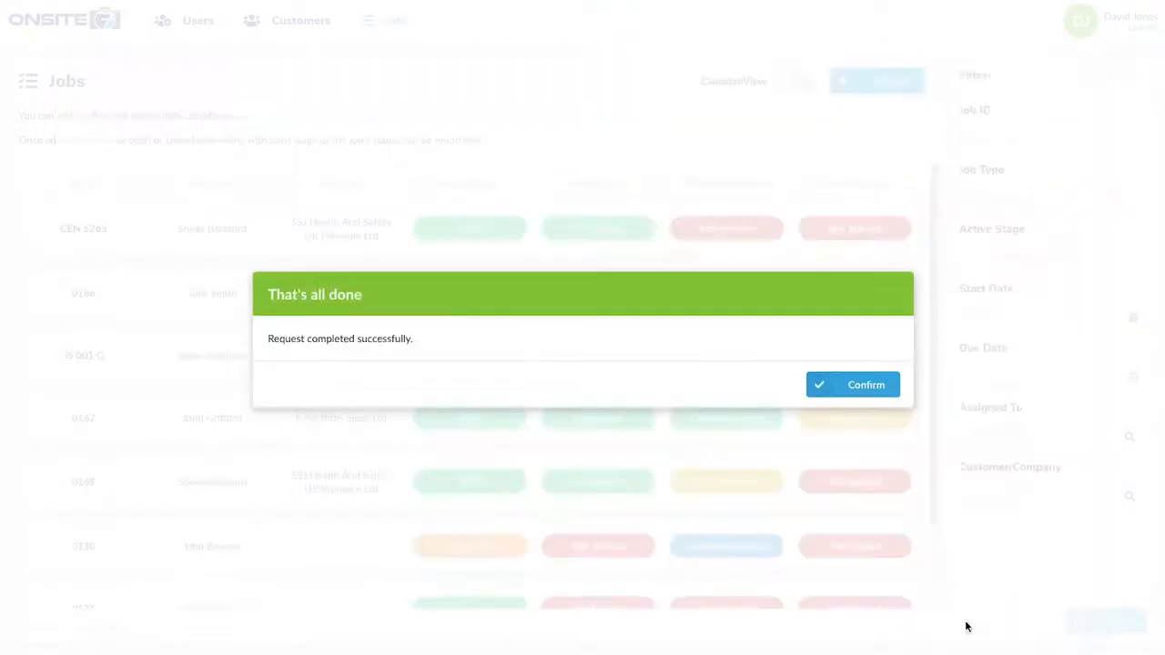
left_click(828, 380)
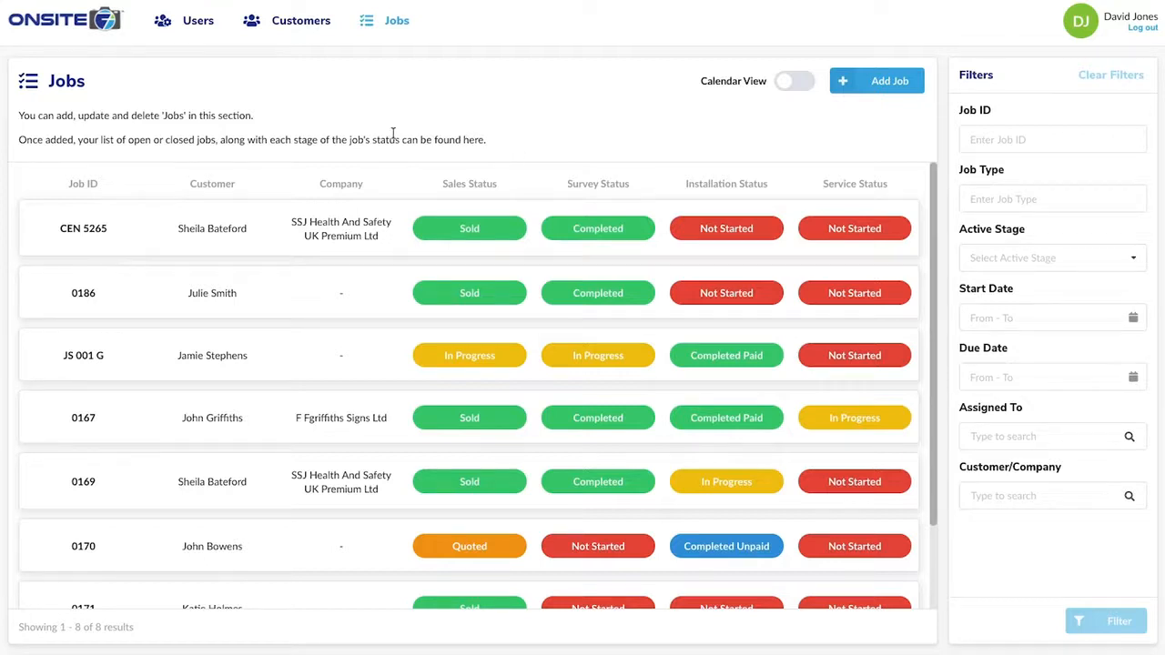
- Reopen the first job in the list and review its Installation, Service, Survey and Sales stages, including the survey and sales content
left_click(329, 221)
scroll(311, 357, "down", 10)
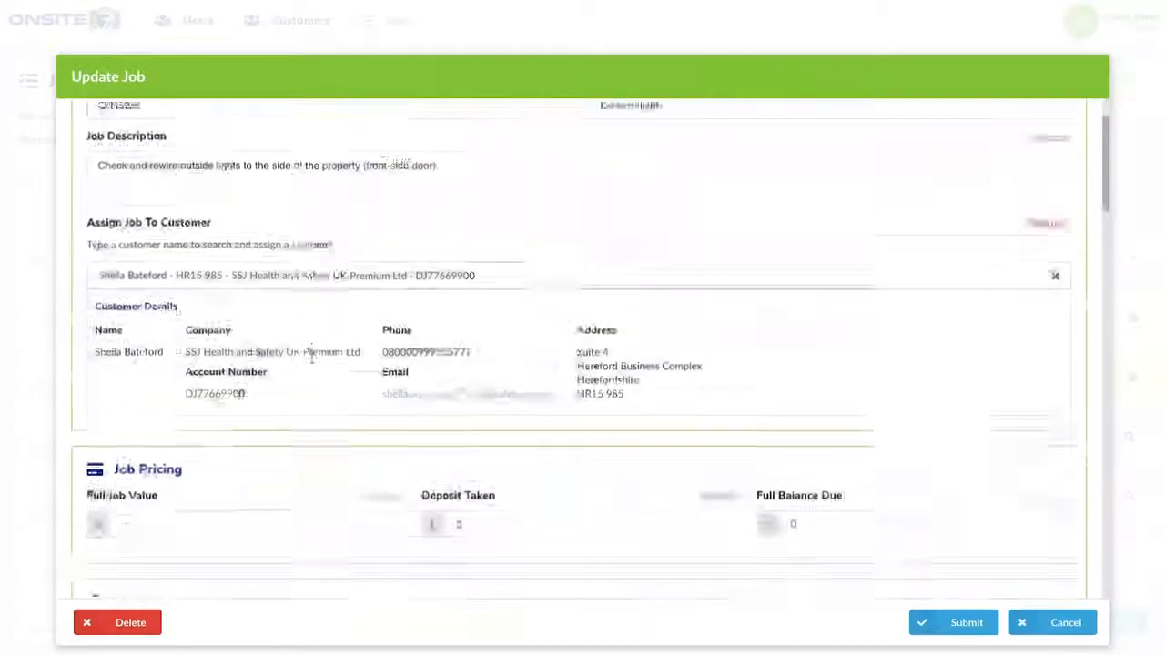
scroll(311, 358, "down", 10)
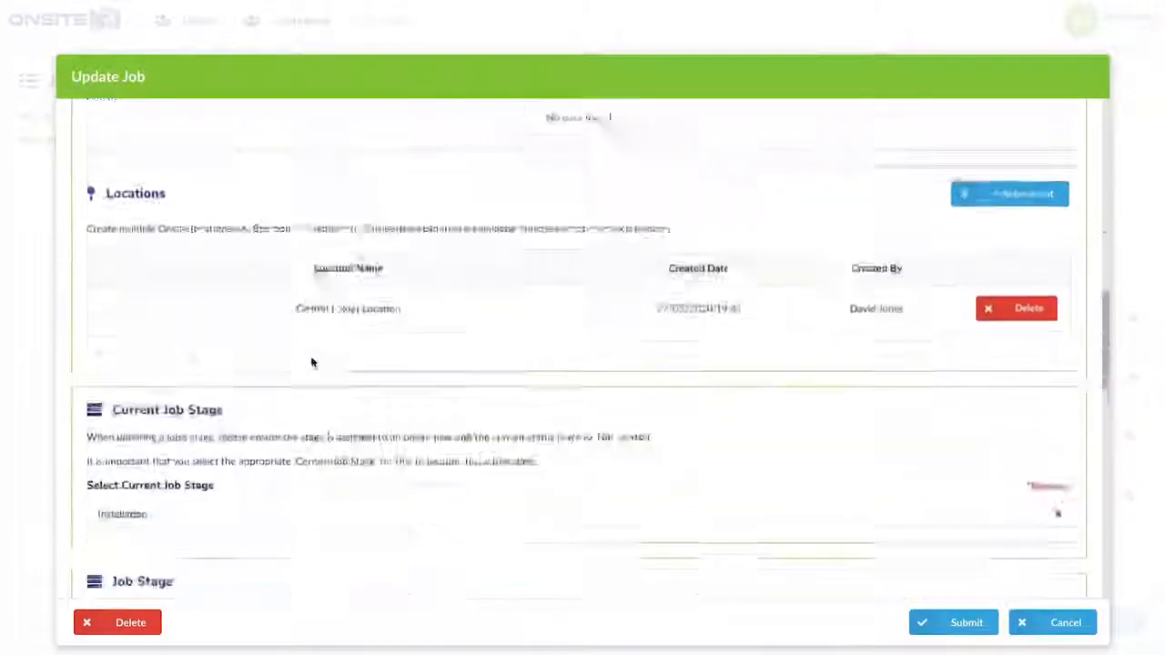
scroll(311, 358, "down", 1)
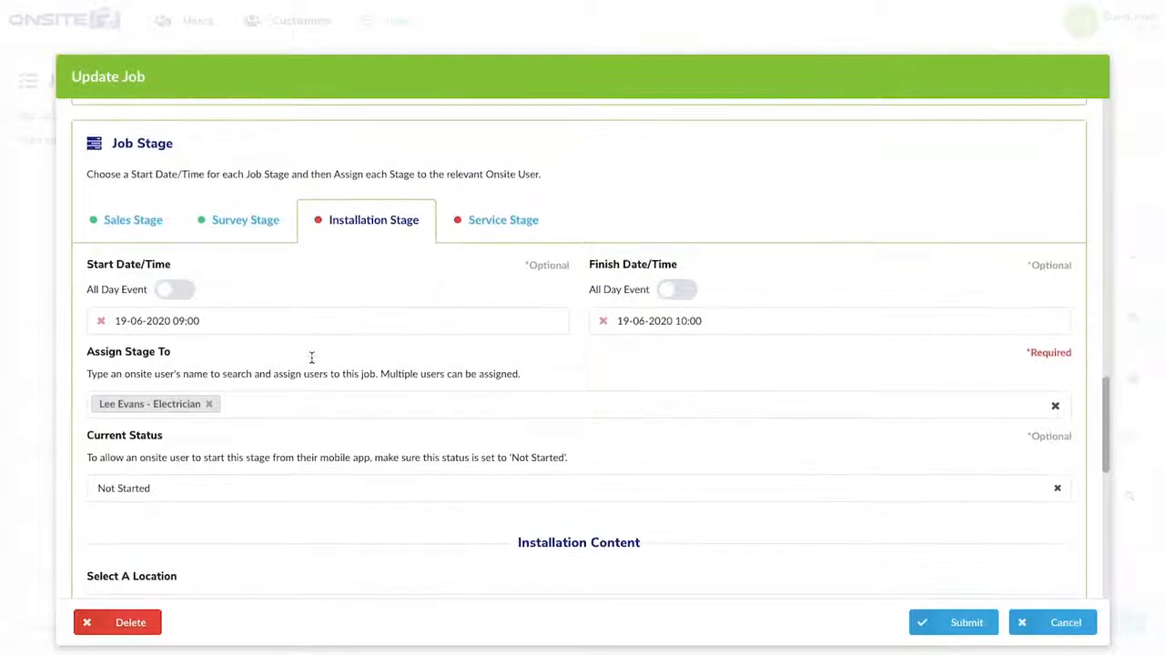
left_click(476, 223)
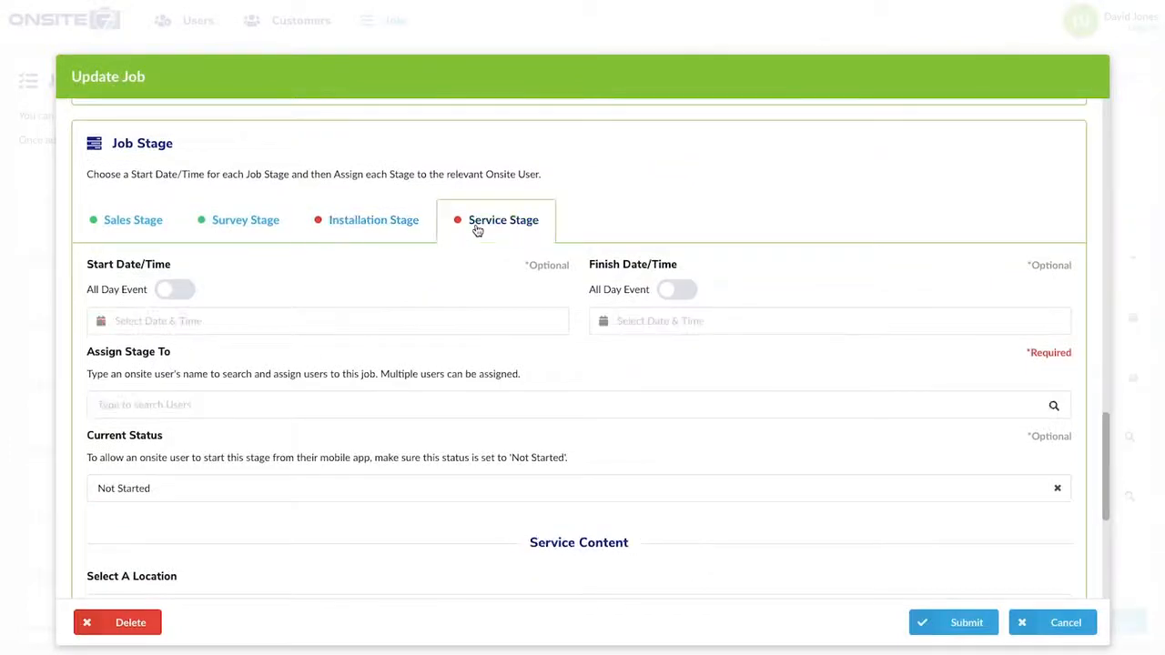
left_click(259, 226)
scroll(293, 329, "down", 1)
scroll(293, 330, "down", 3)
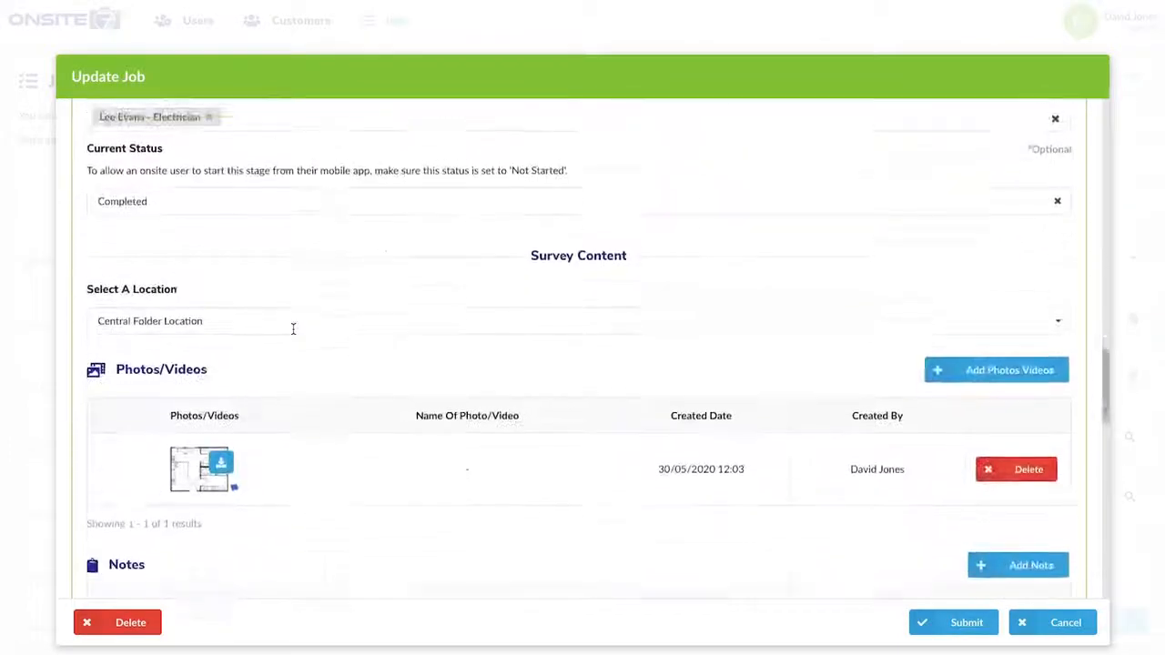
scroll(293, 329, "up", 4)
left_click(151, 200)
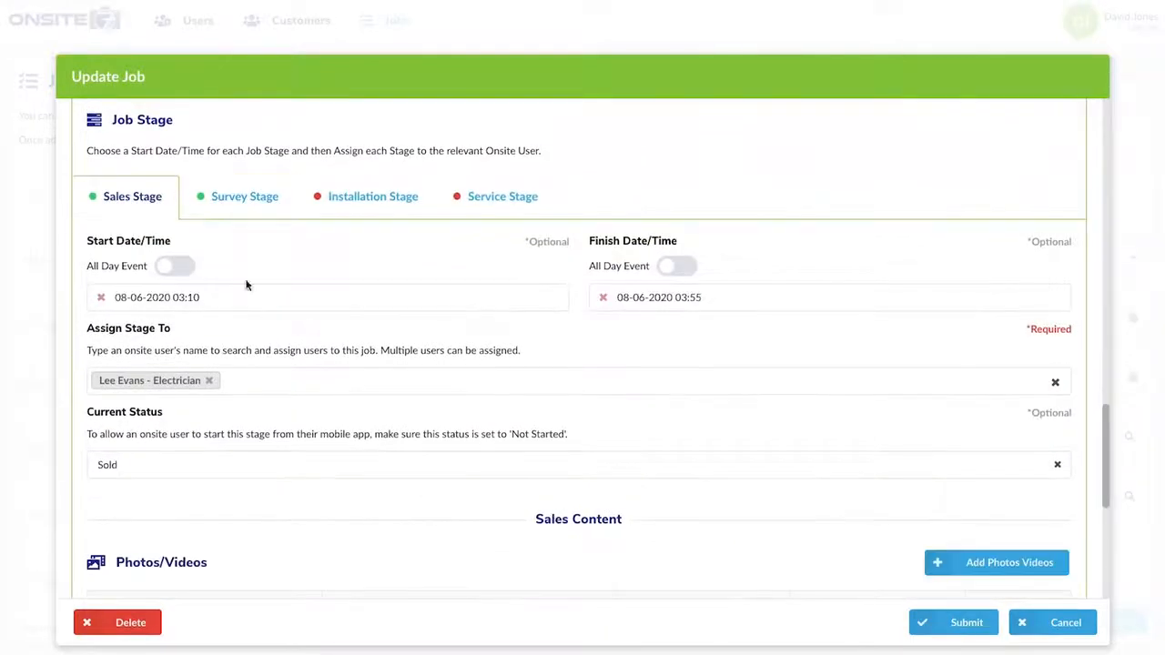
scroll(299, 328, "down", 4)
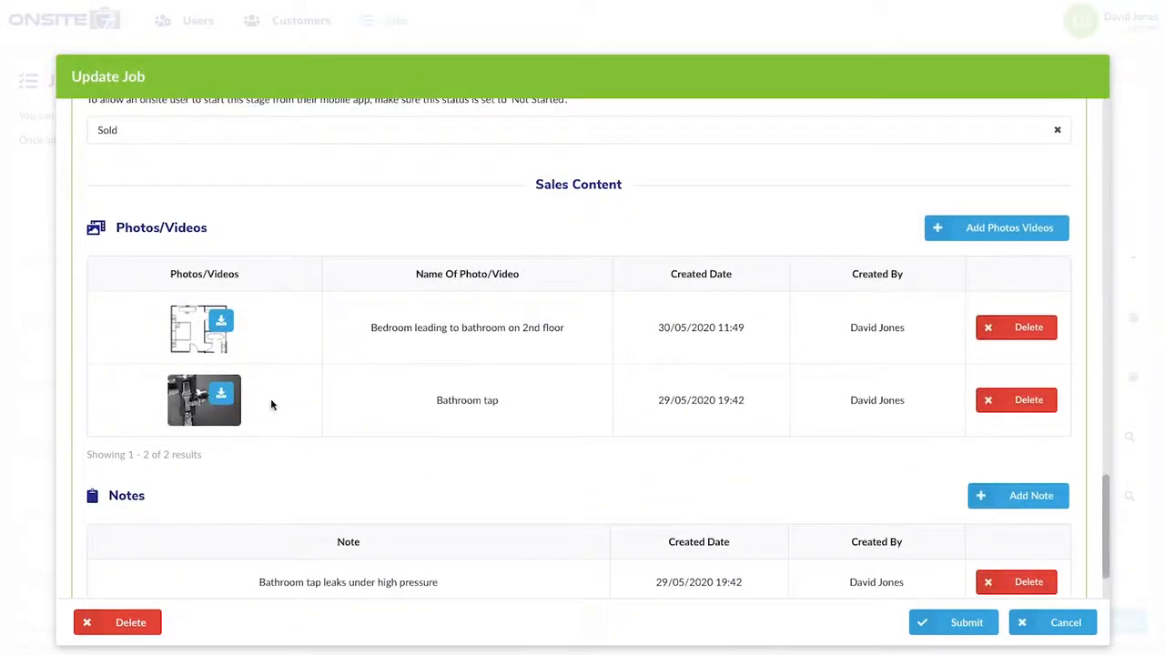
scroll(346, 441, "down", 2)
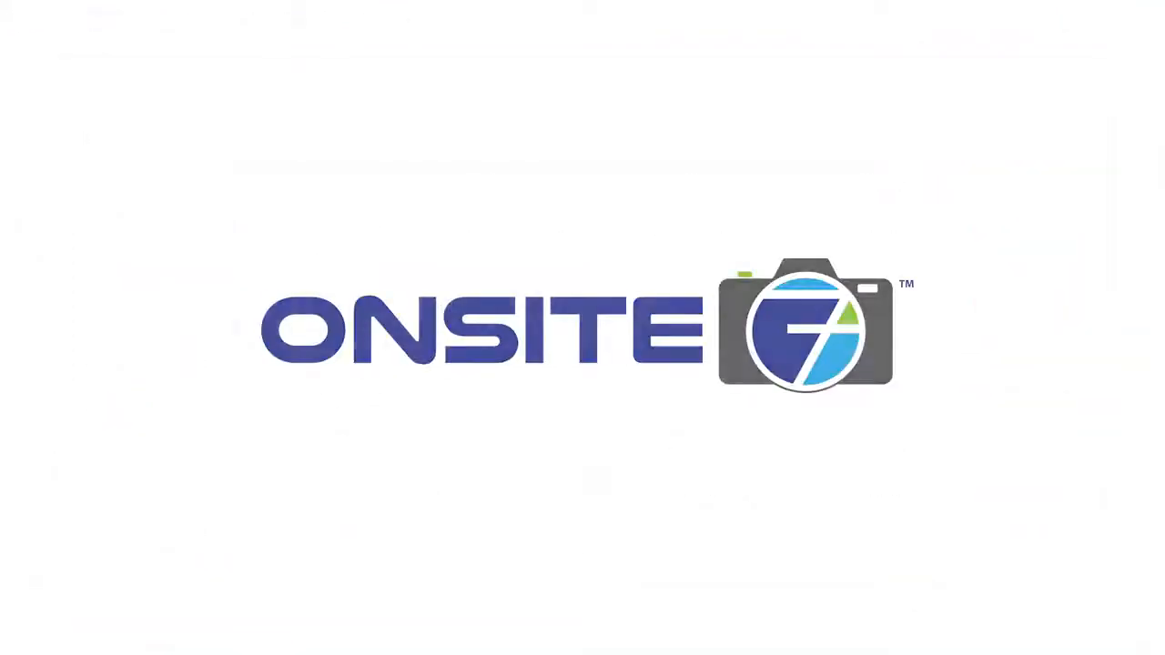